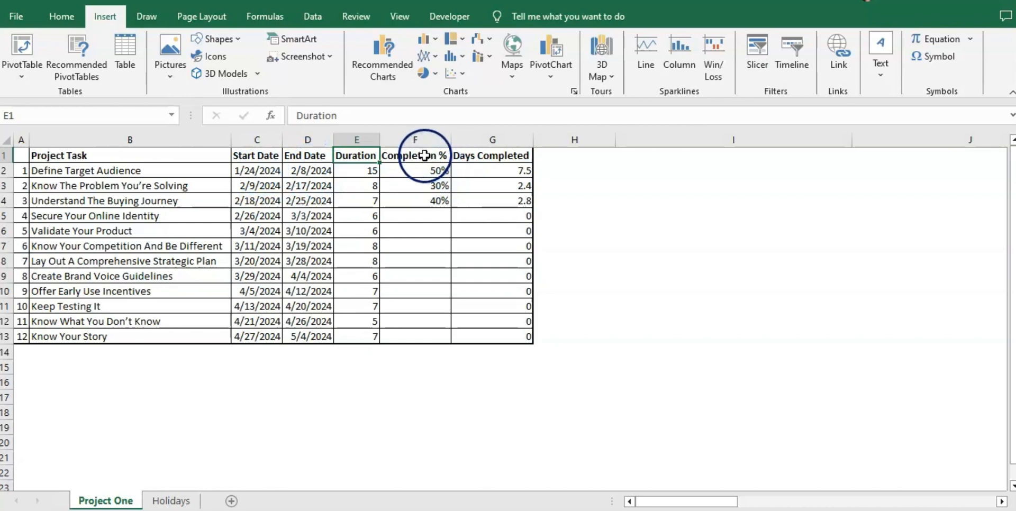
# - Examine the Completion % values and the formula behind the first Days Completed cell, G2
pyautogui.click(421, 156)
pyautogui.click(424, 169)
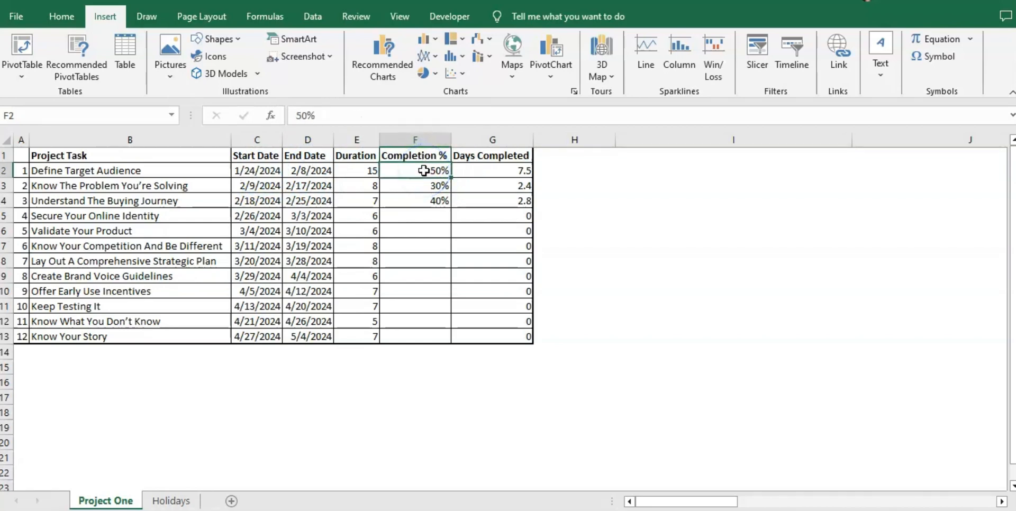
pyautogui.click(427, 186)
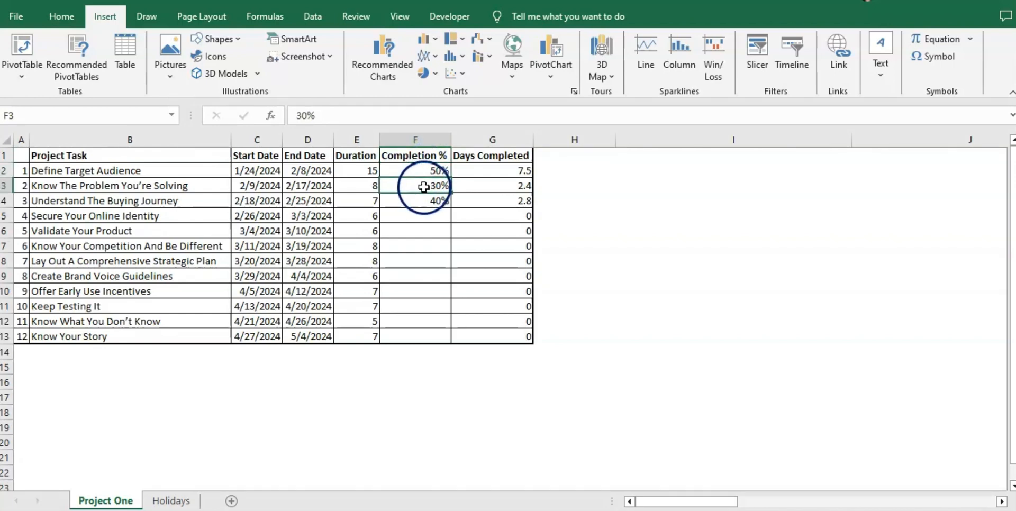
pyautogui.click(433, 171)
pyautogui.moveTo(432, 170); pyautogui.dragTo(427, 200)
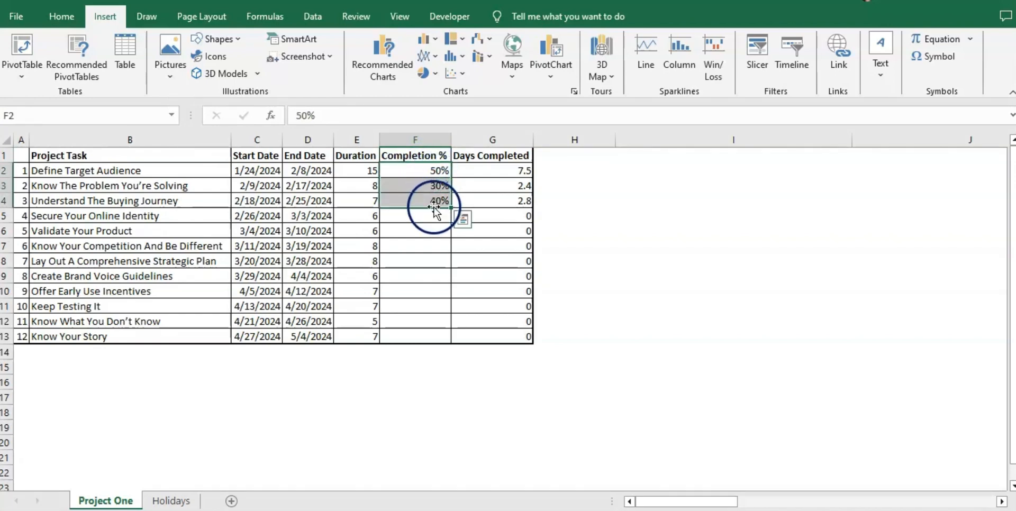
pyautogui.click(434, 240)
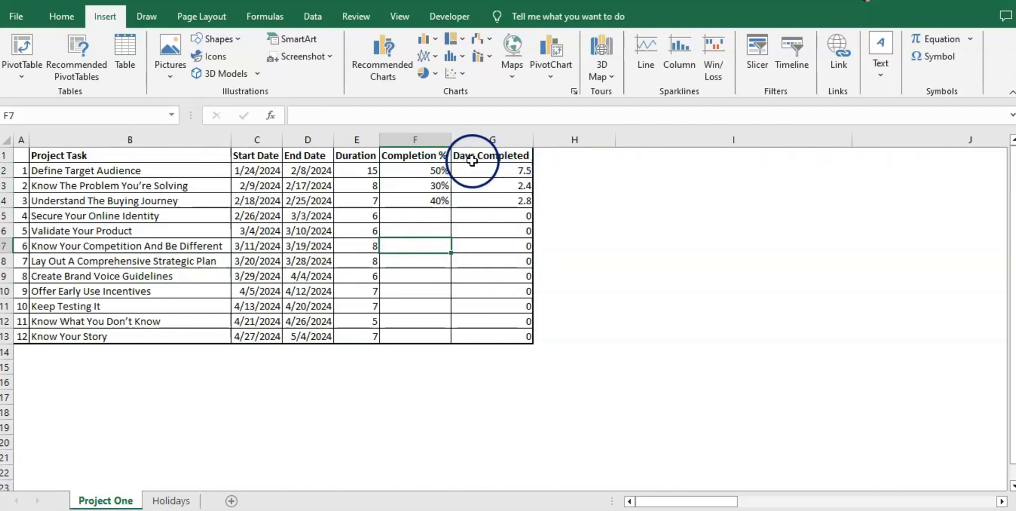
pyautogui.click(499, 173)
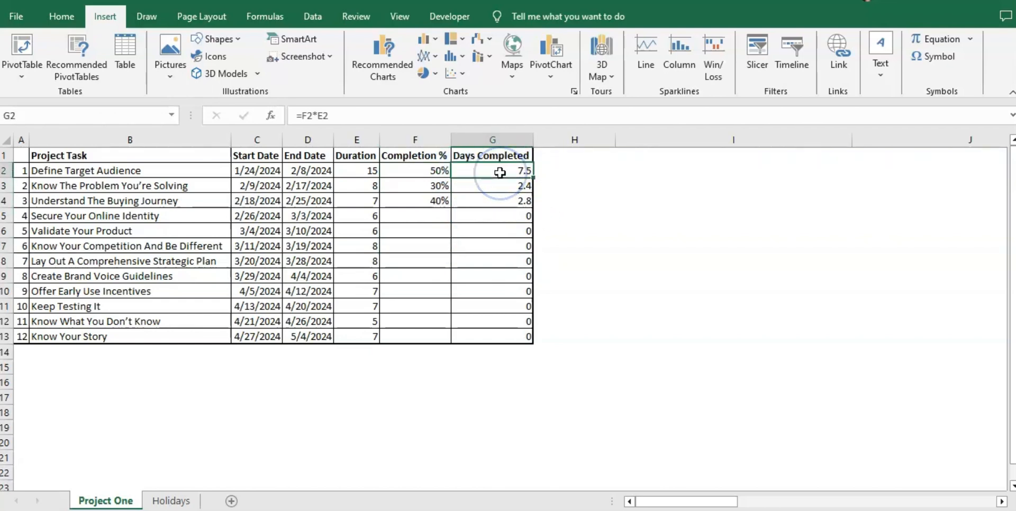
pyautogui.click(318, 116)
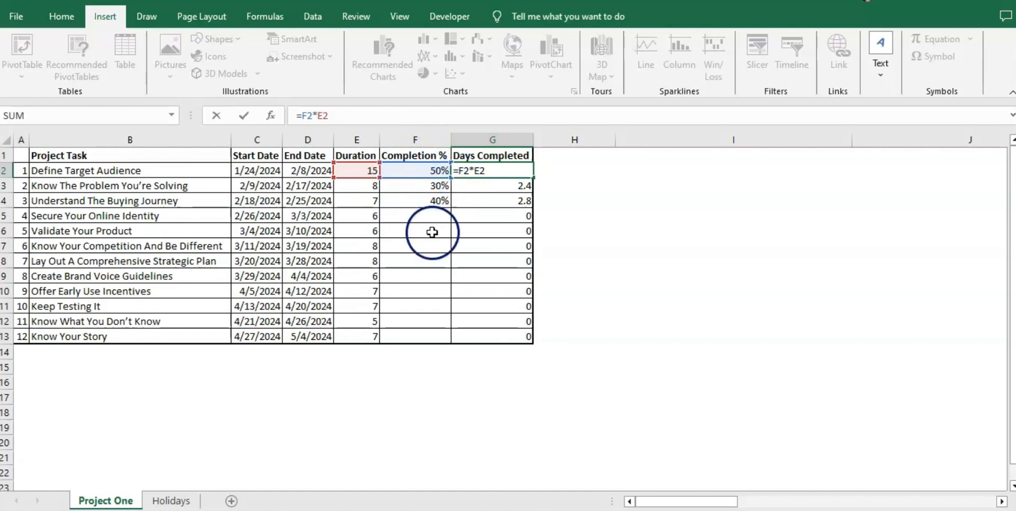
pyautogui.press('Return')
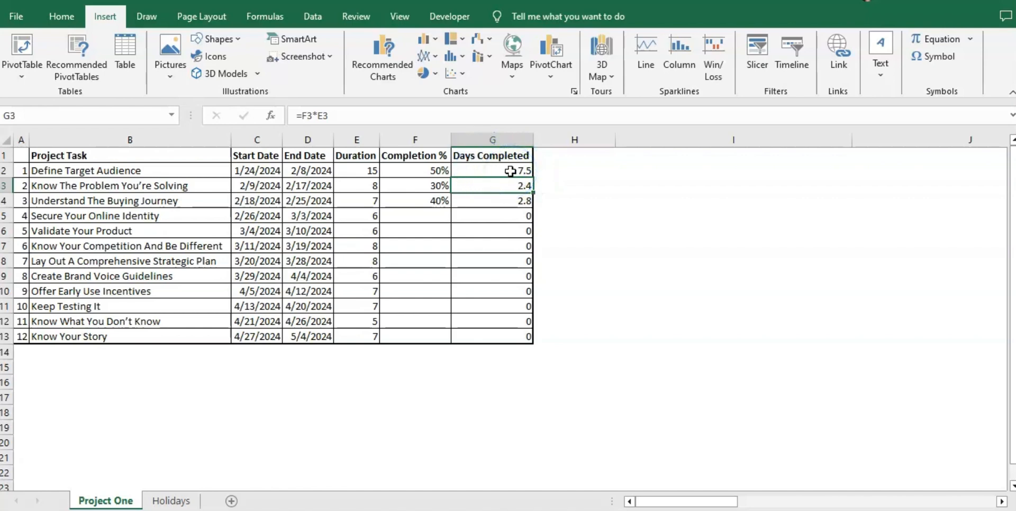
pyautogui.click(598, 300)
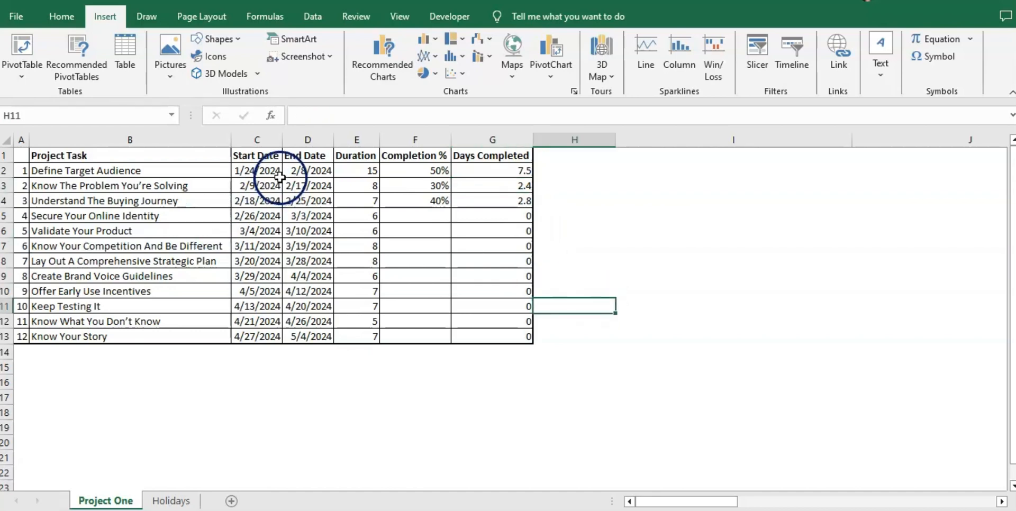
# - Insert a 2-D stacked bar chart from the Start Date column, including its header (C1:C13)
pyautogui.moveTo(257, 154); pyautogui.dragTo(246, 332)
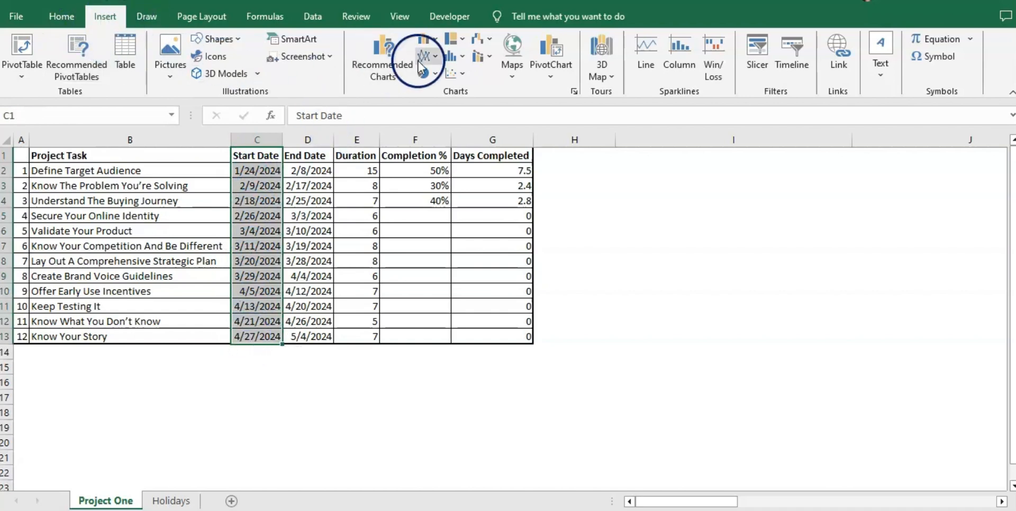
pyautogui.click(437, 40)
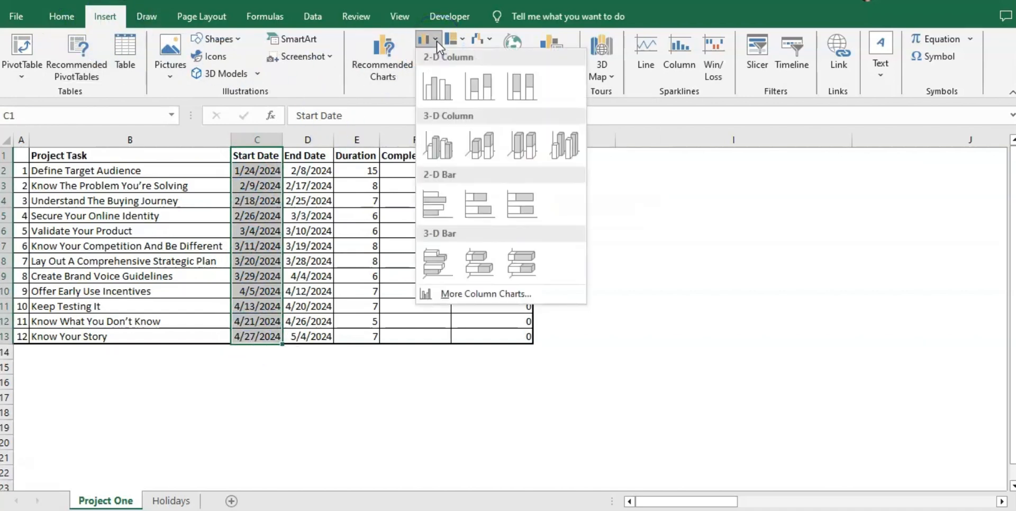
pyautogui.click(478, 210)
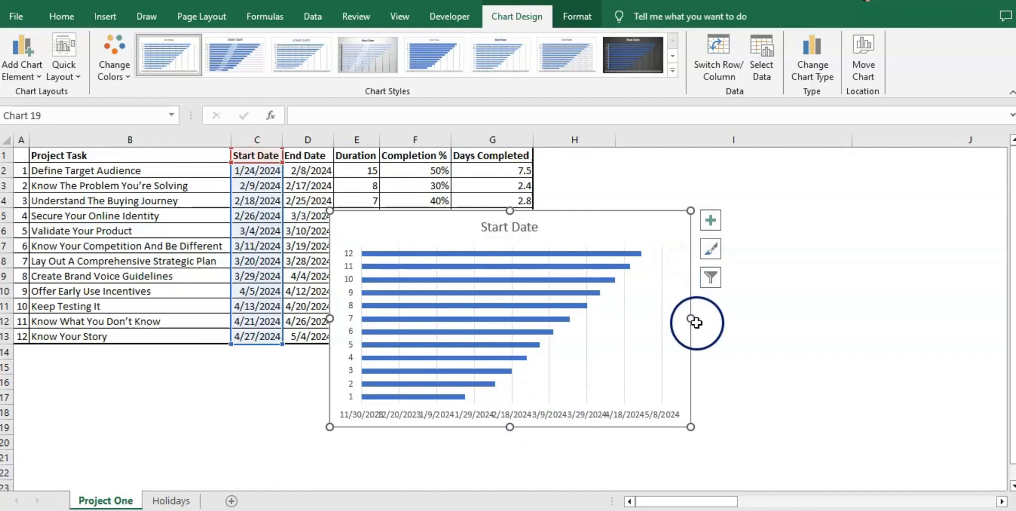
# - Widen and reposition the chart over the table's lower rows, and delete its Start Date title
pyautogui.moveTo(691, 318); pyautogui.dragTo(948, 320)
pyautogui.moveTo(443, 224); pyautogui.dragTo(263, 249)
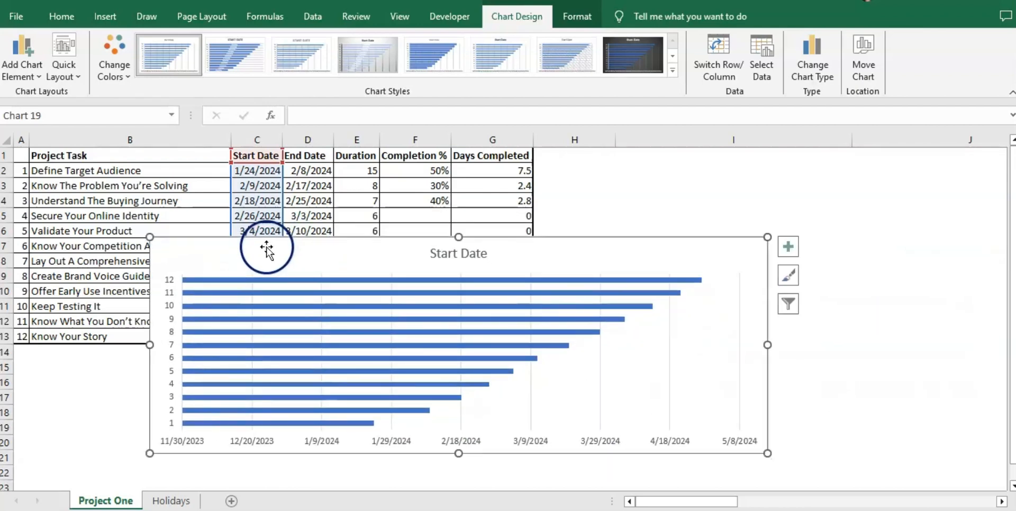
pyautogui.click(466, 254)
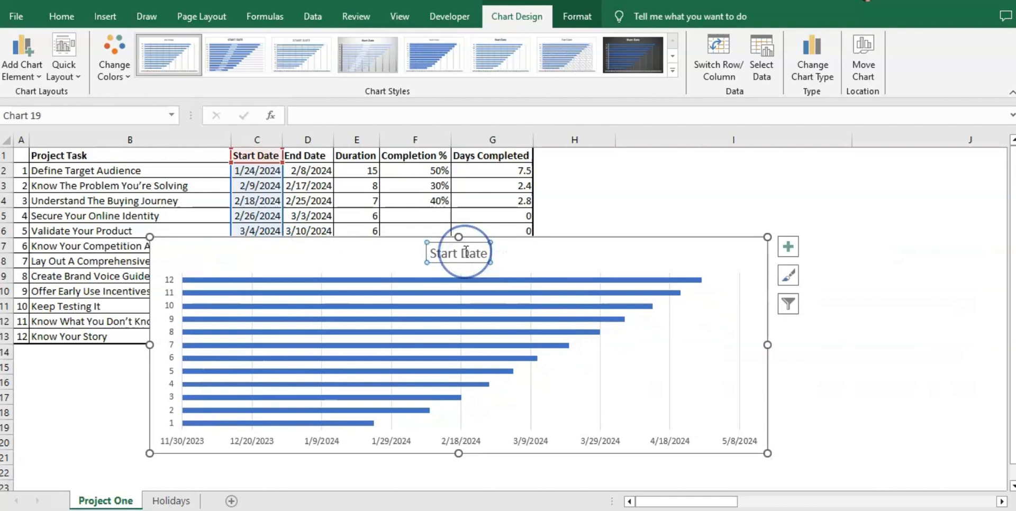
pyautogui.press('Delete')
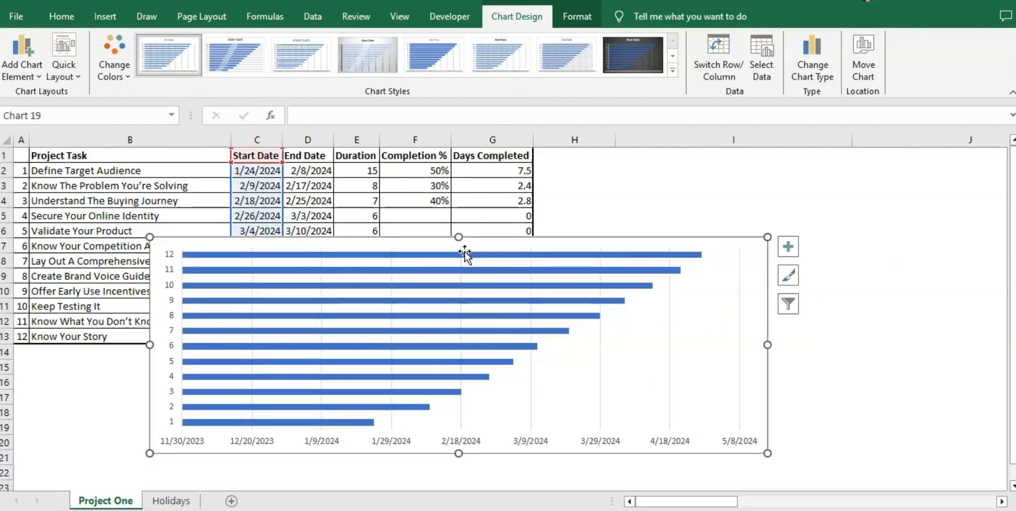
# - Add a second data series to the chart, named from the Duration header E1, with values from E2:E13
pyautogui.click(441, 282)
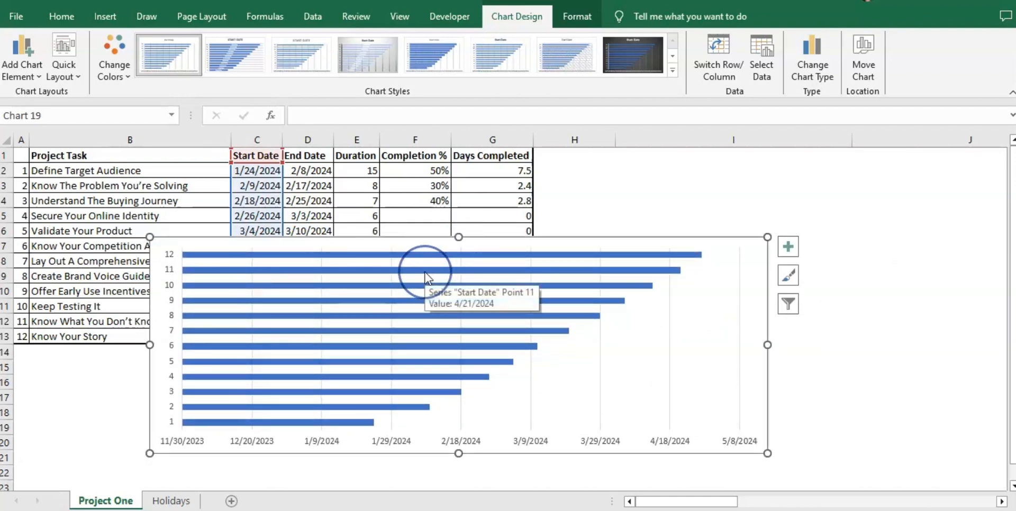
pyautogui.click(426, 272)
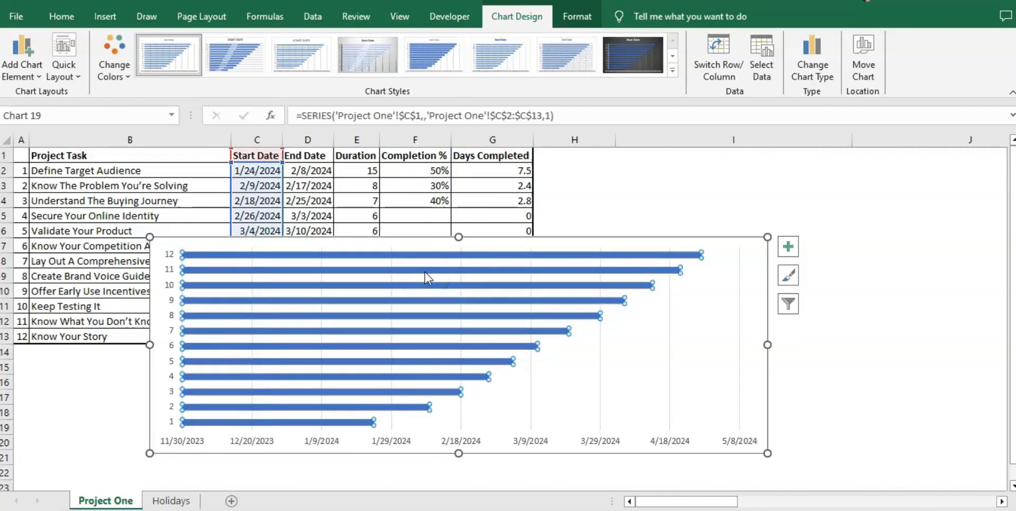
pyautogui.rightClick(426, 277)
pyautogui.click(457, 338)
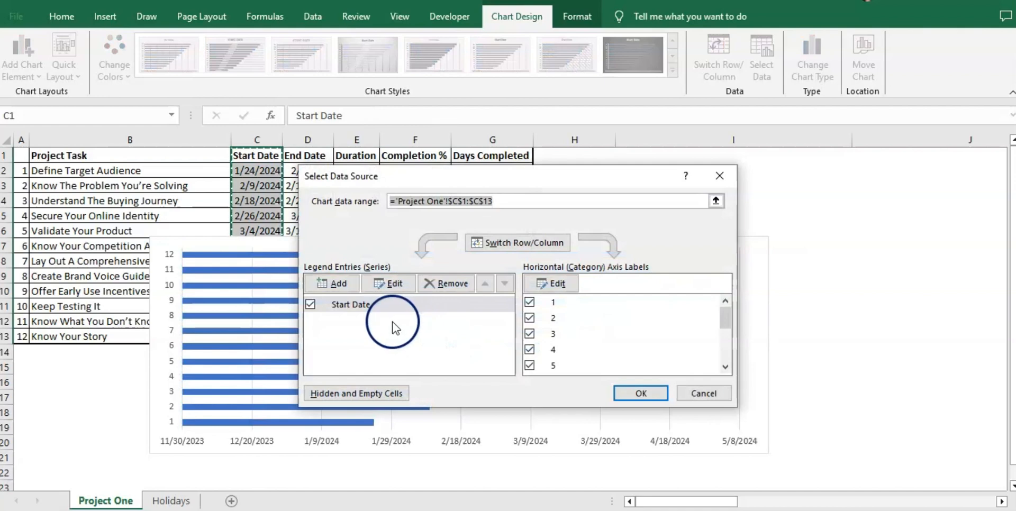
pyautogui.click(342, 284)
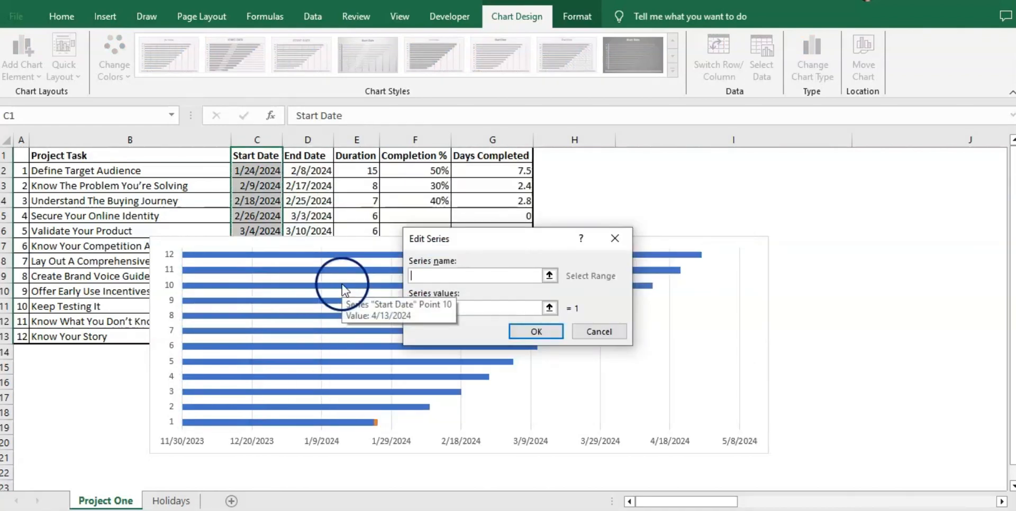
pyautogui.click(356, 155)
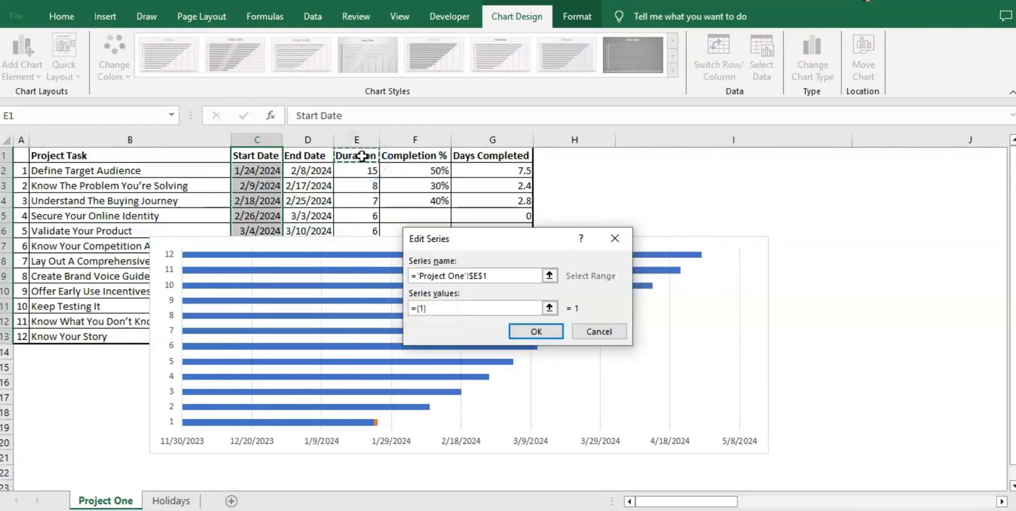
pyautogui.click(549, 308)
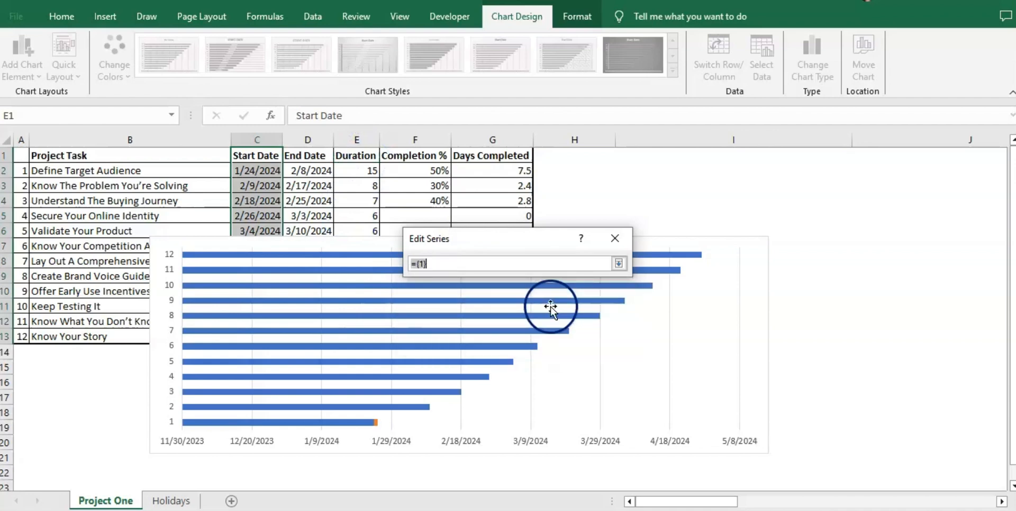
pyautogui.moveTo(356, 170); pyautogui.dragTo(356, 339)
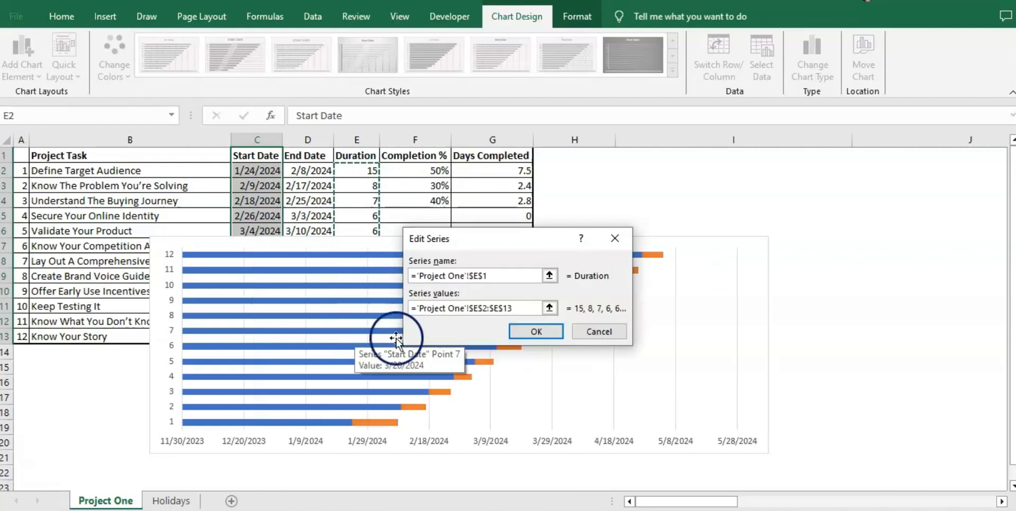
pyautogui.click(537, 332)
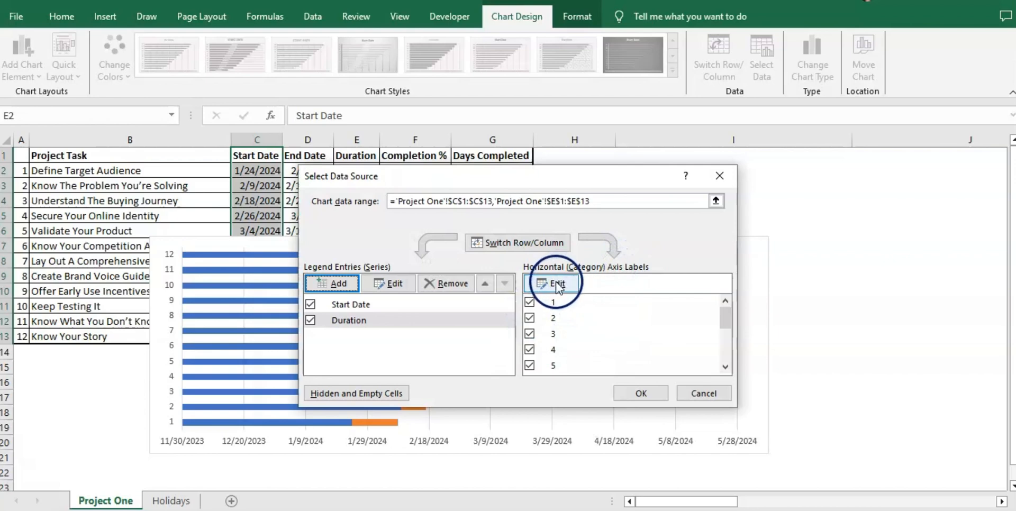
# - Use the project task names in B2:B13 as the chart's category axis labels and apply the data source changes
pyautogui.click(574, 282)
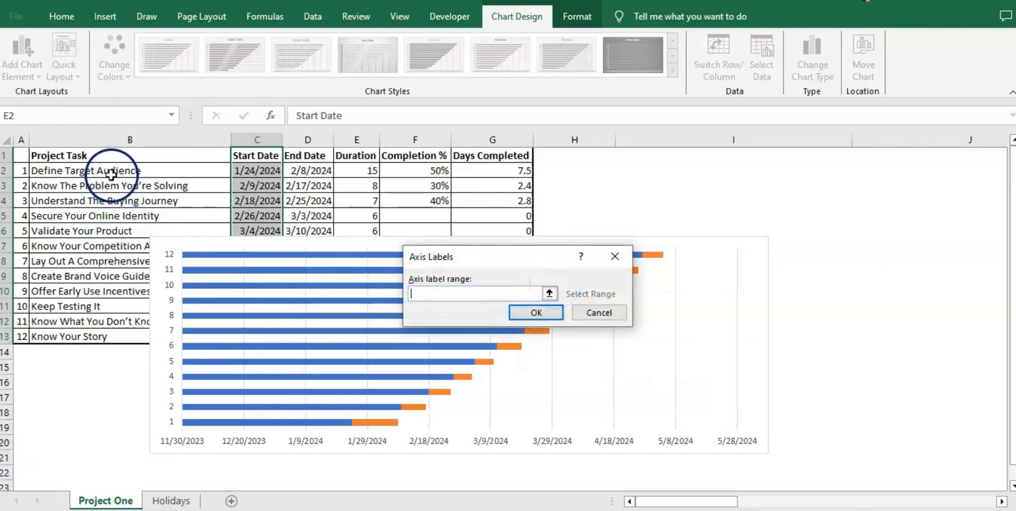
pyautogui.moveTo(110, 171); pyautogui.dragTo(93, 337)
pyautogui.press('Return')
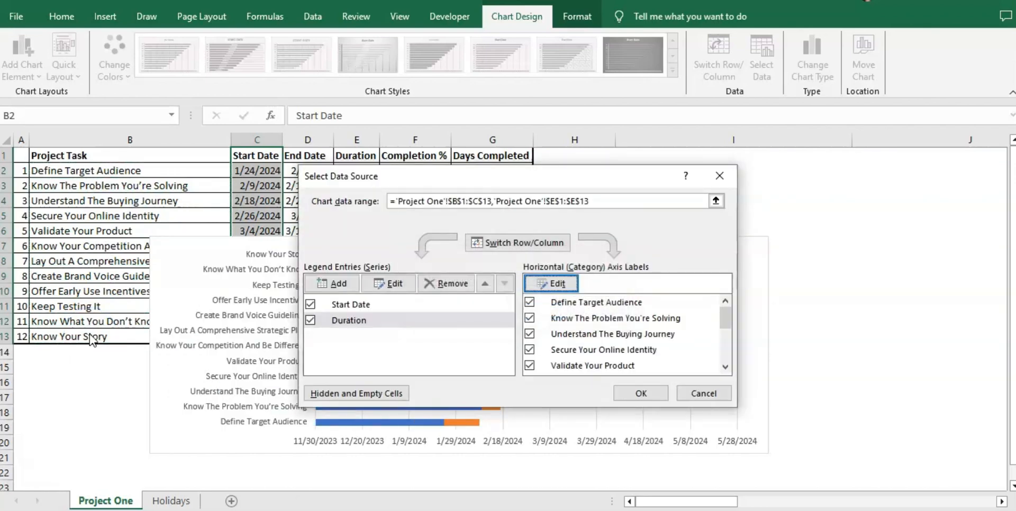
pyautogui.click(635, 395)
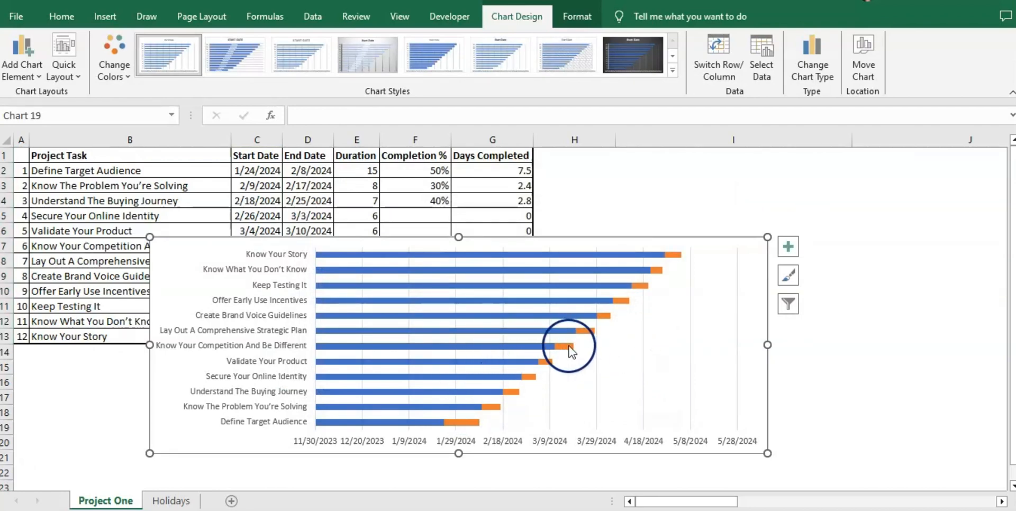
# - Set the Start Date series bars to No fill so only the Duration bars show
pyautogui.click(507, 348)
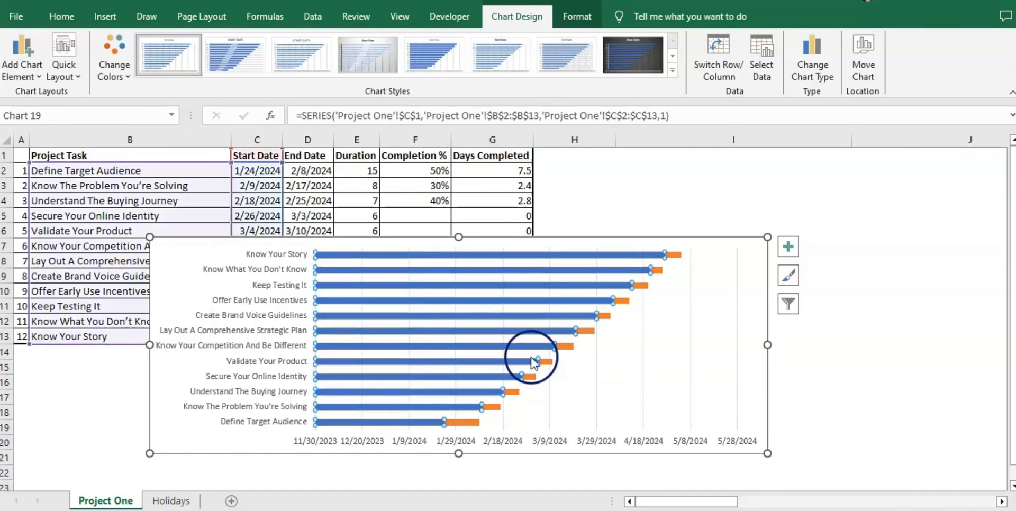
pyautogui.doubleClick(587, 395)
pyautogui.click(582, 316)
pyautogui.click(897, 202)
pyautogui.click(834, 205)
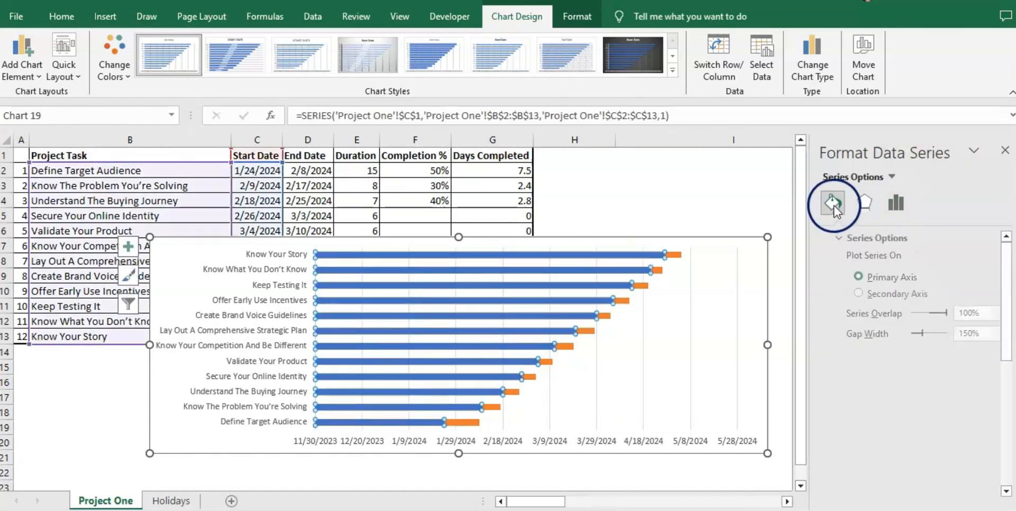
pyautogui.click(840, 261)
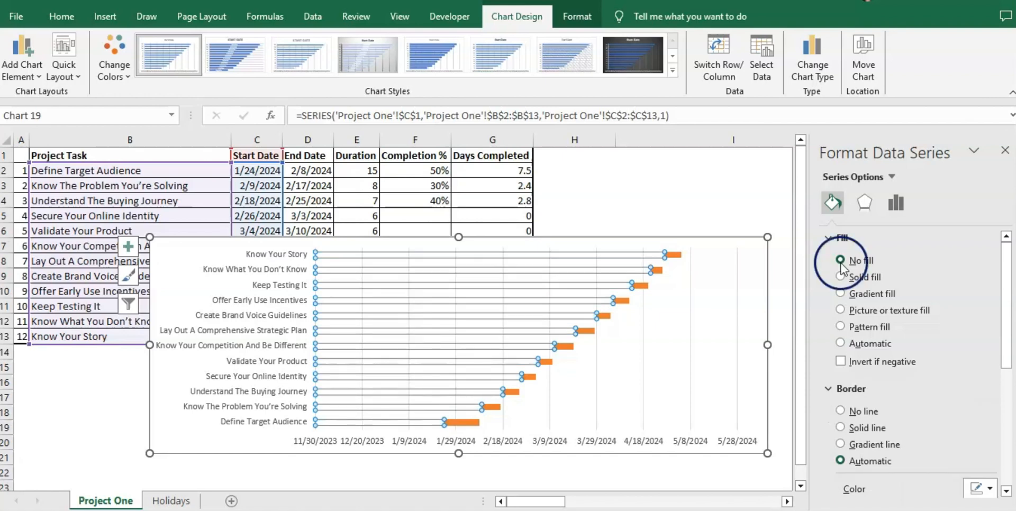
pyautogui.click(715, 186)
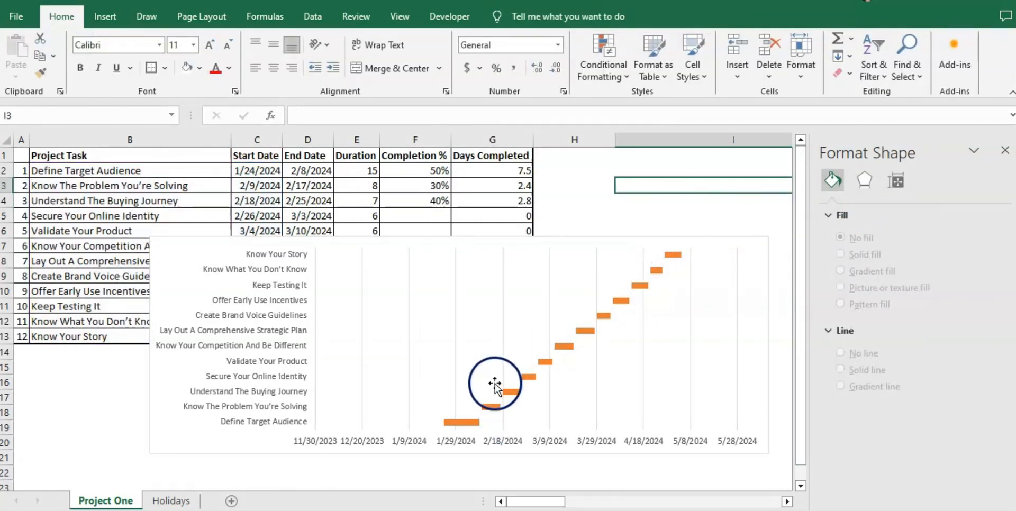
# - Delete the chart's major vertical gridlines
pyautogui.click(644, 411)
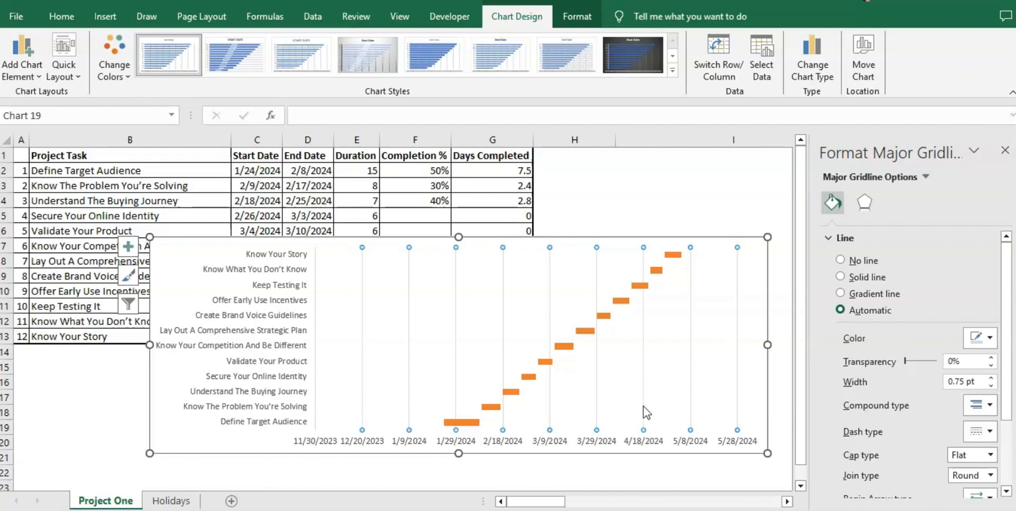
pyautogui.press('Delete')
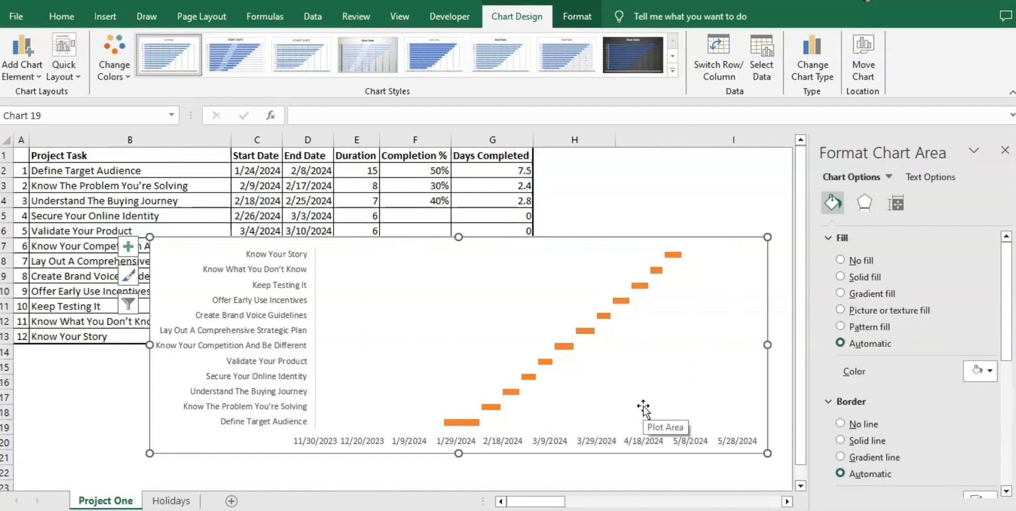
# - Set the chart's task name axis to list its categories in reverse order
pyautogui.click(277, 422)
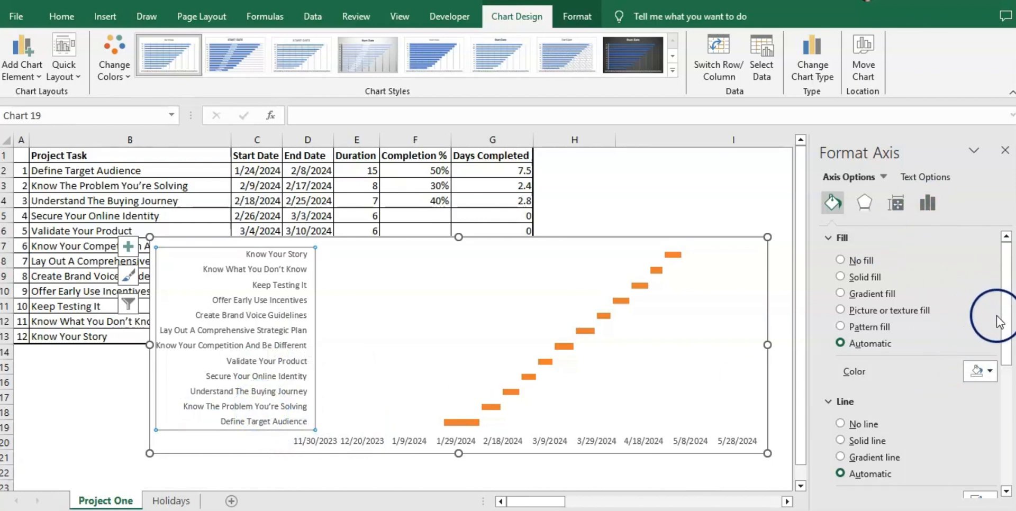
pyautogui.moveTo(1006, 329); pyautogui.dragTo(1003, 505)
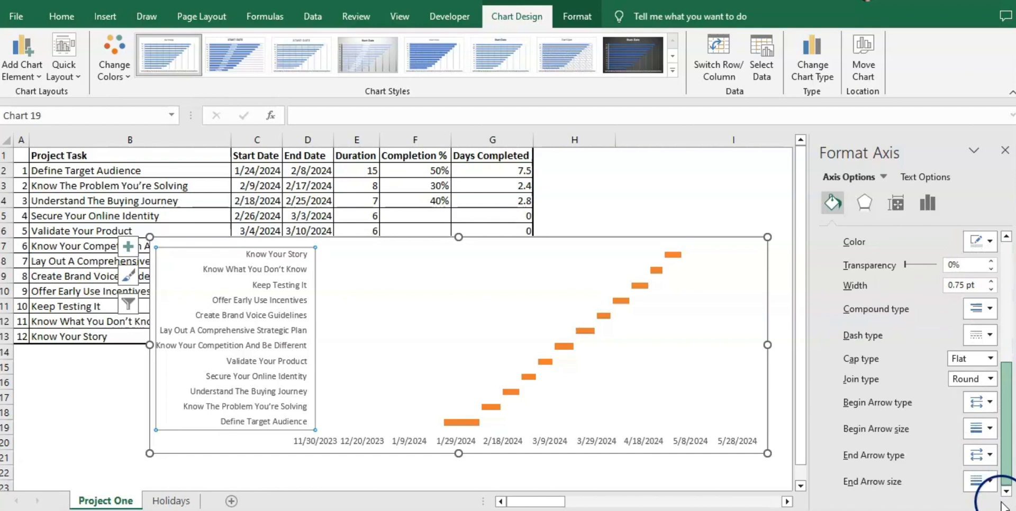
pyautogui.click(928, 204)
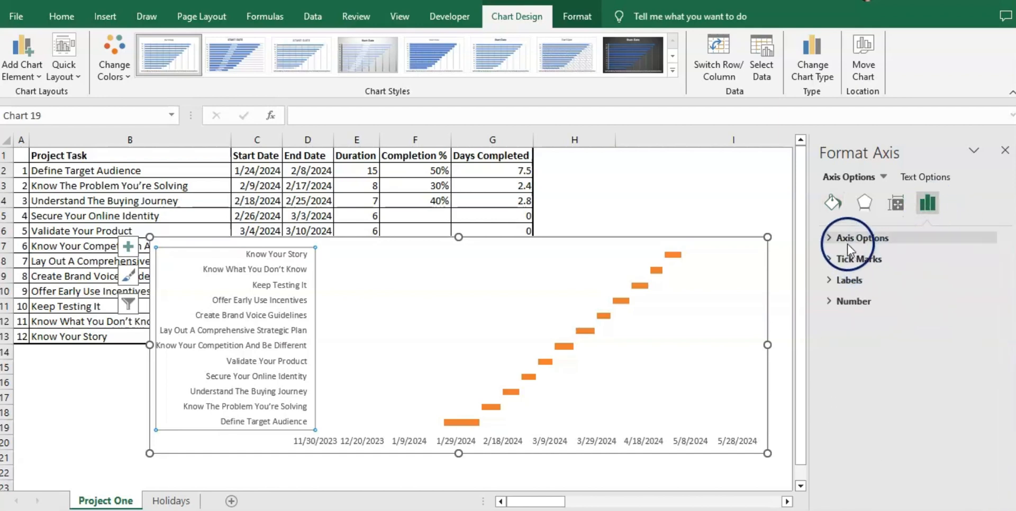
pyautogui.click(829, 238)
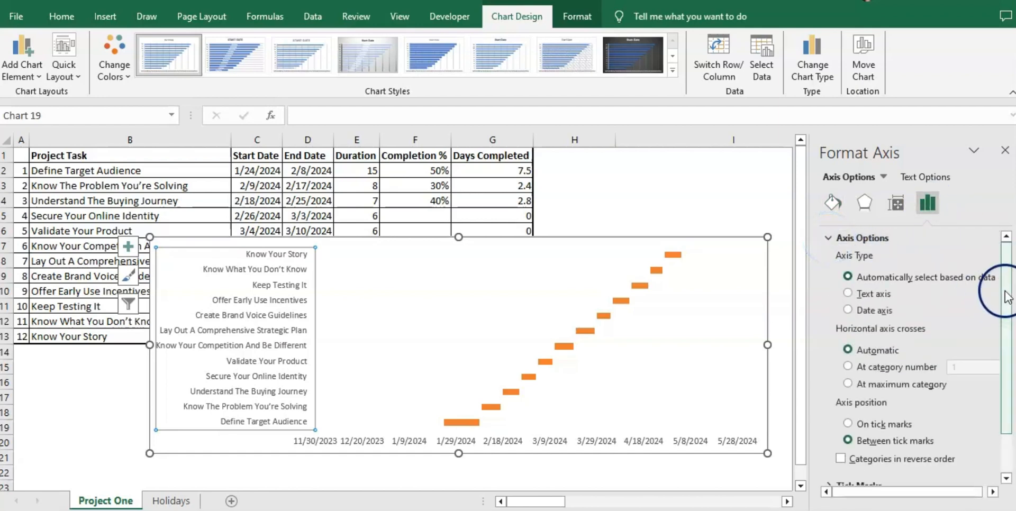
pyautogui.moveTo(1006, 297); pyautogui.dragTo(997, 427)
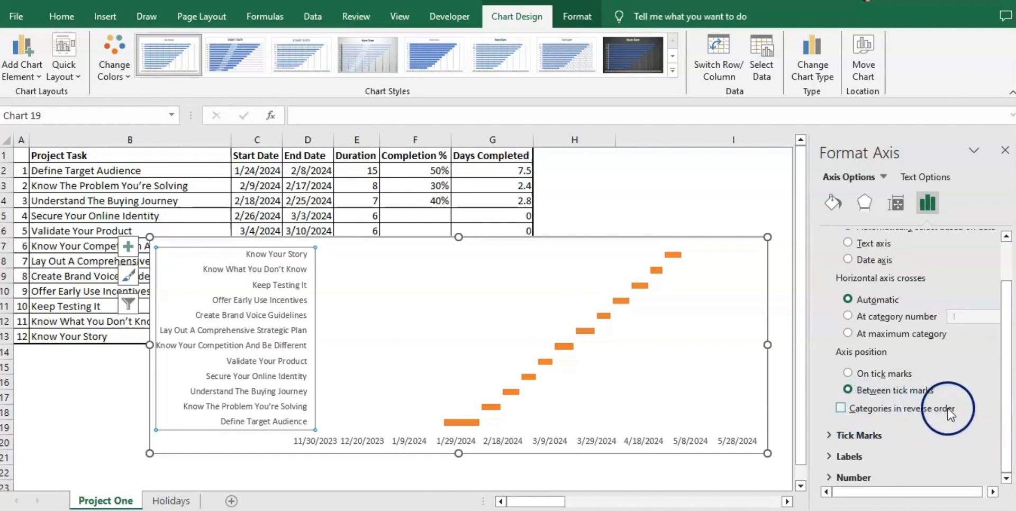
pyautogui.click(841, 408)
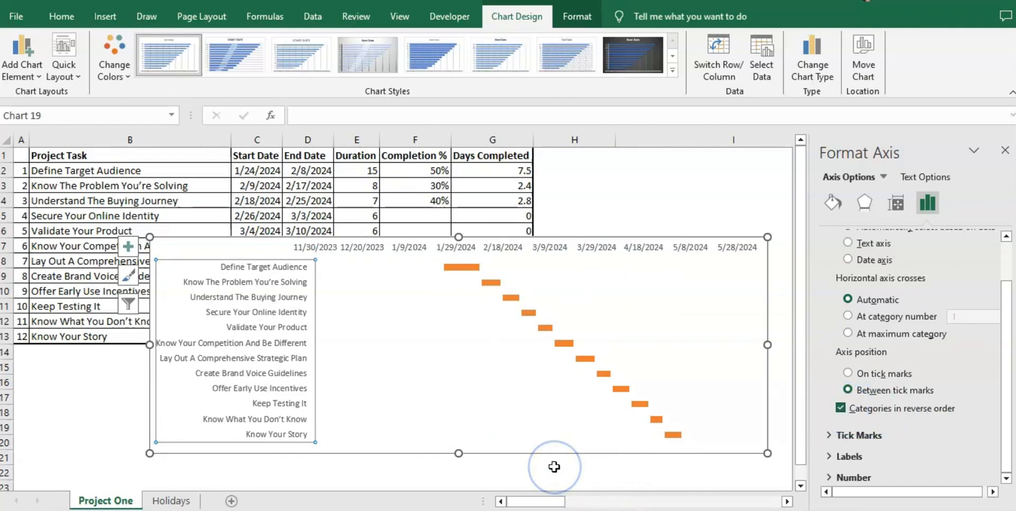
# - Switch the first start date in C2 to General format to reveal its serial number for the date axis
pyautogui.click(596, 246)
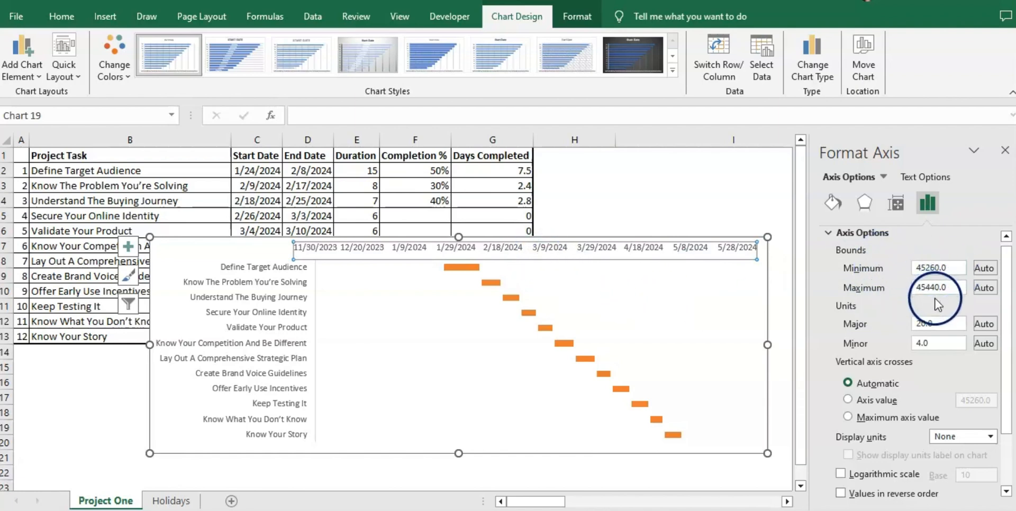
pyautogui.click(261, 172)
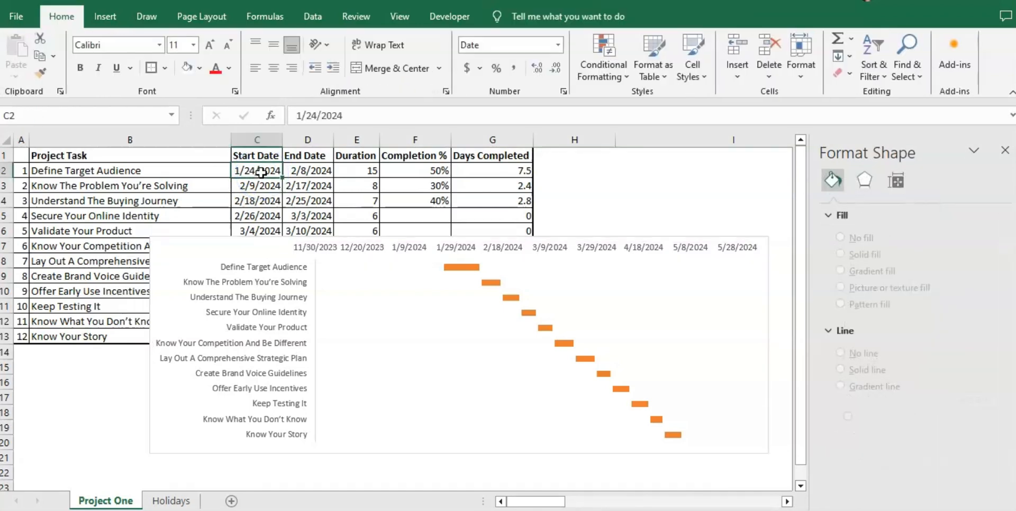
pyautogui.click(557, 47)
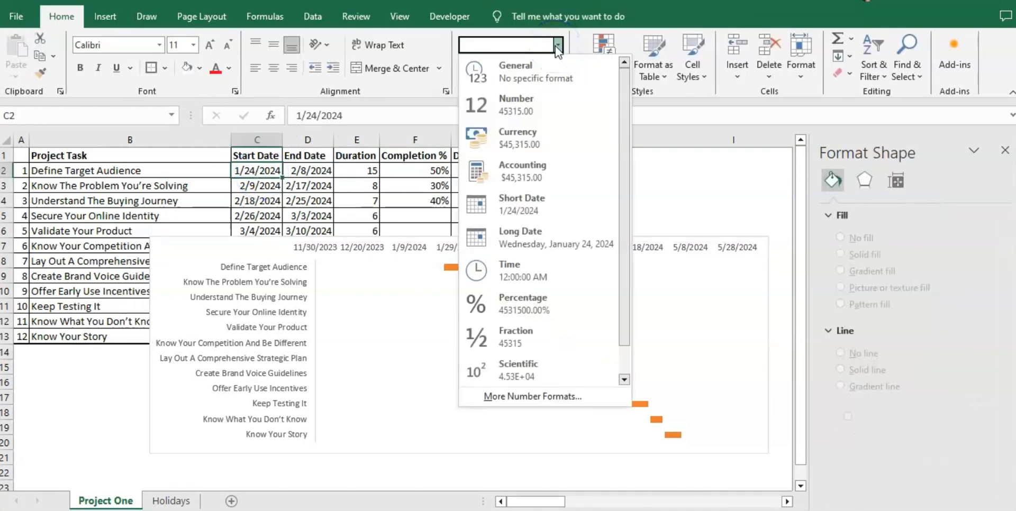
pyautogui.click(549, 67)
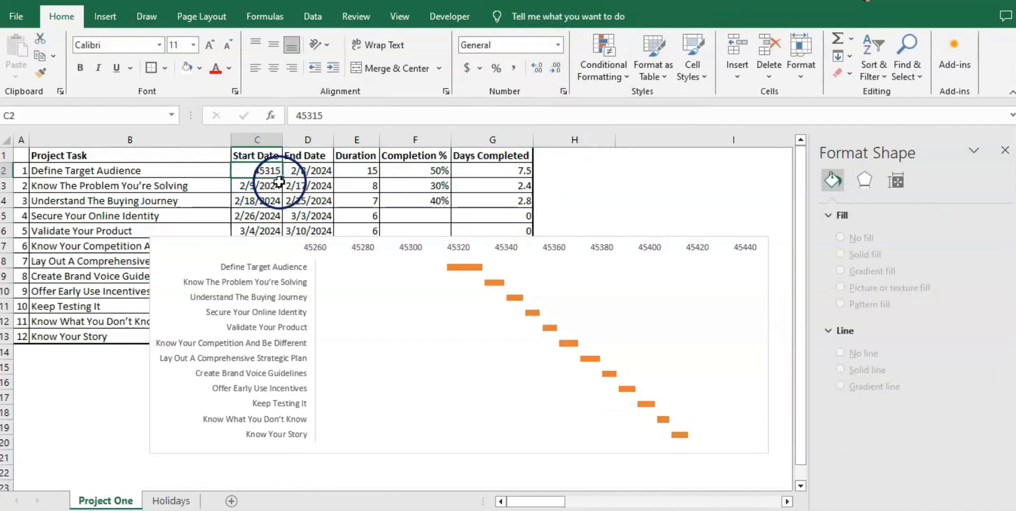
# - Set the chart's date axis bounds to a minimum of 45315 and a maximum of 45415
pyautogui.doubleClick(560, 246)
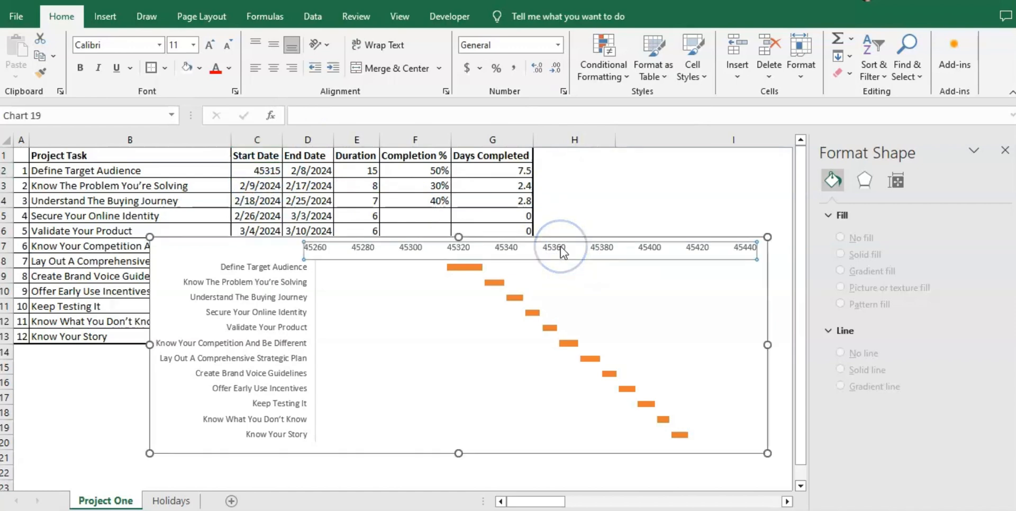
pyautogui.click(950, 273)
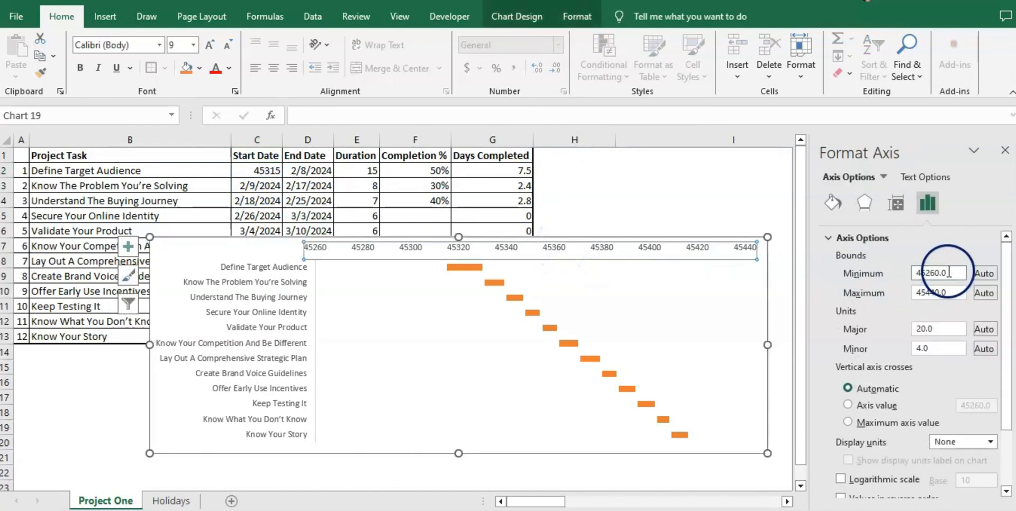
pyautogui.press('BackSpace')
pyautogui.press('BackSpace')
pyautogui.press('BackSpace')
pyautogui.press('BackSpace')
pyautogui.press('BackSpace')
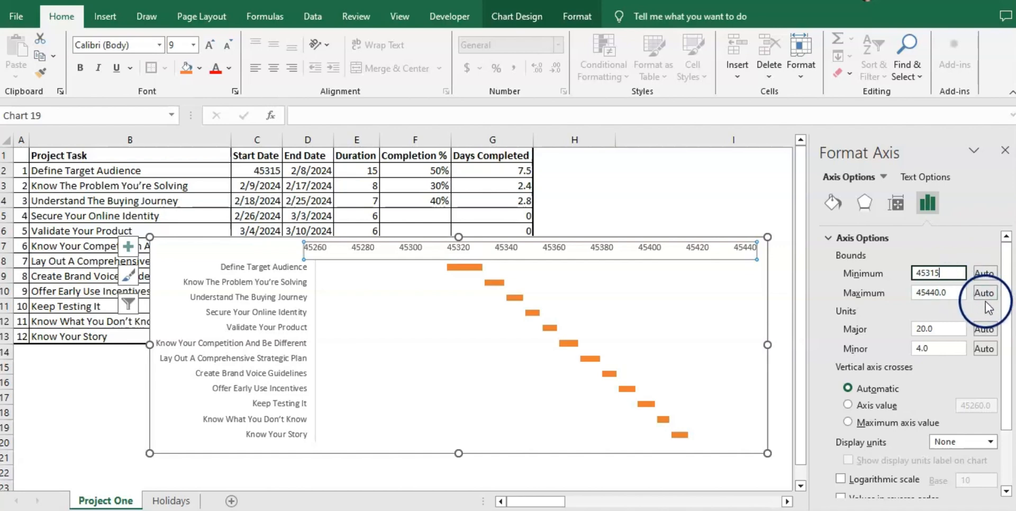
pyautogui.click(962, 291)
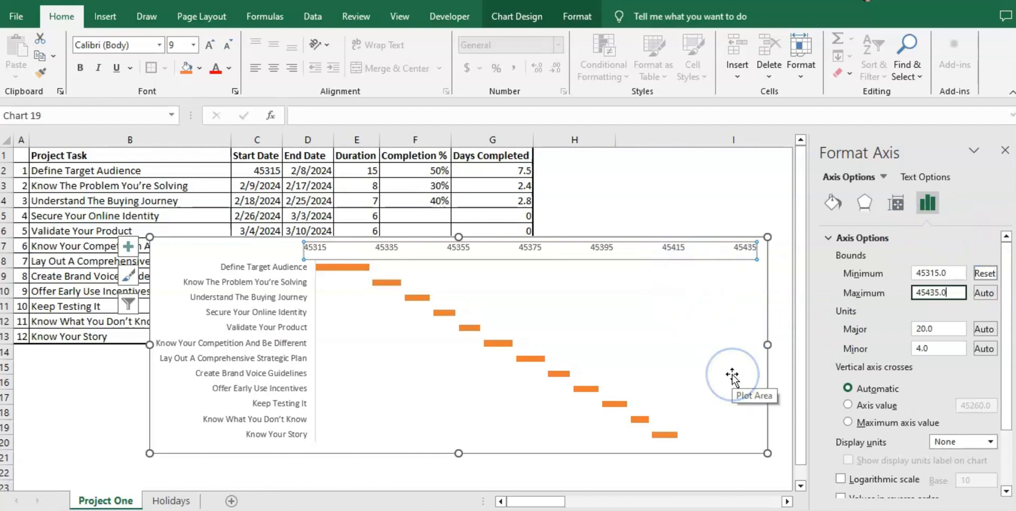
pyautogui.press('BackSpace')
pyautogui.press('BackSpace')
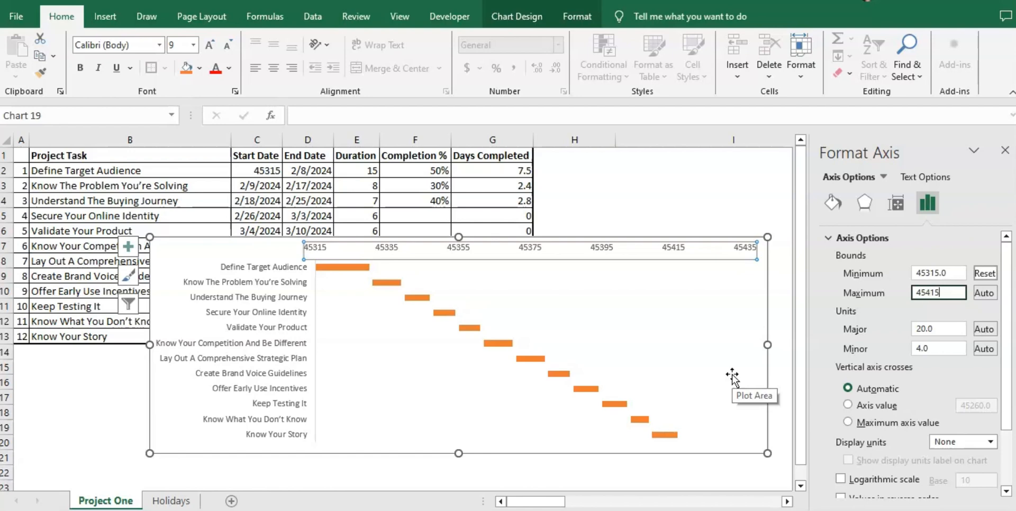
pyautogui.press('Return')
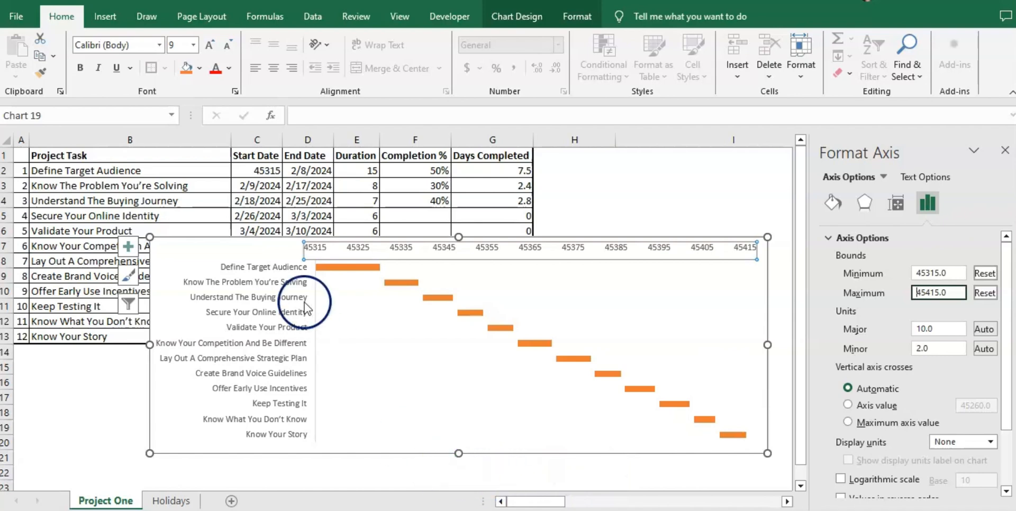
# - Format the start date in C2 as Short Date
pyautogui.click(257, 170)
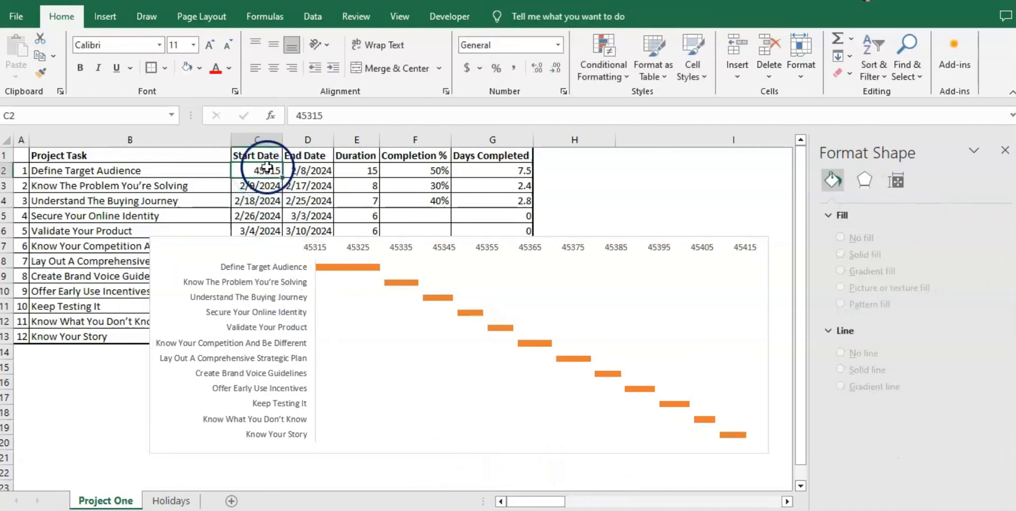
pyautogui.click(558, 45)
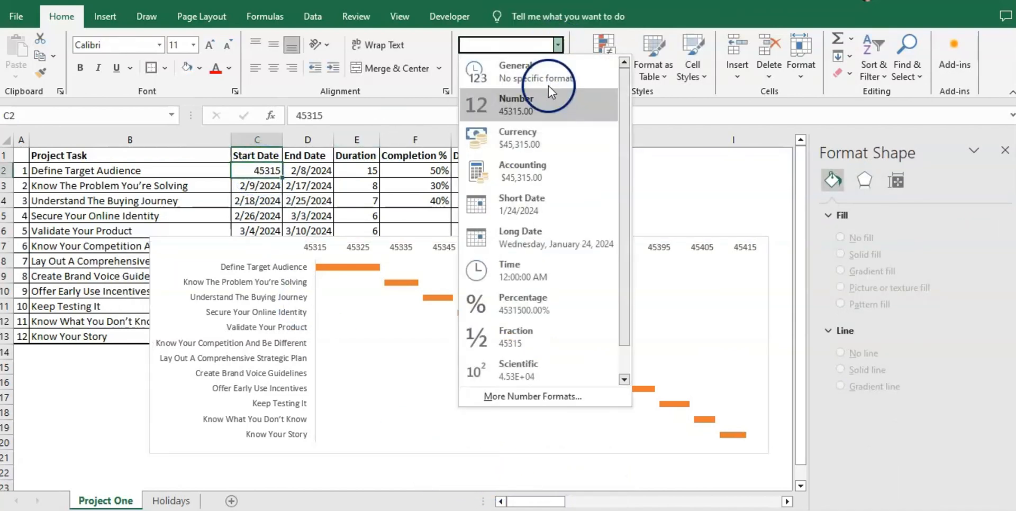
pyautogui.click(516, 204)
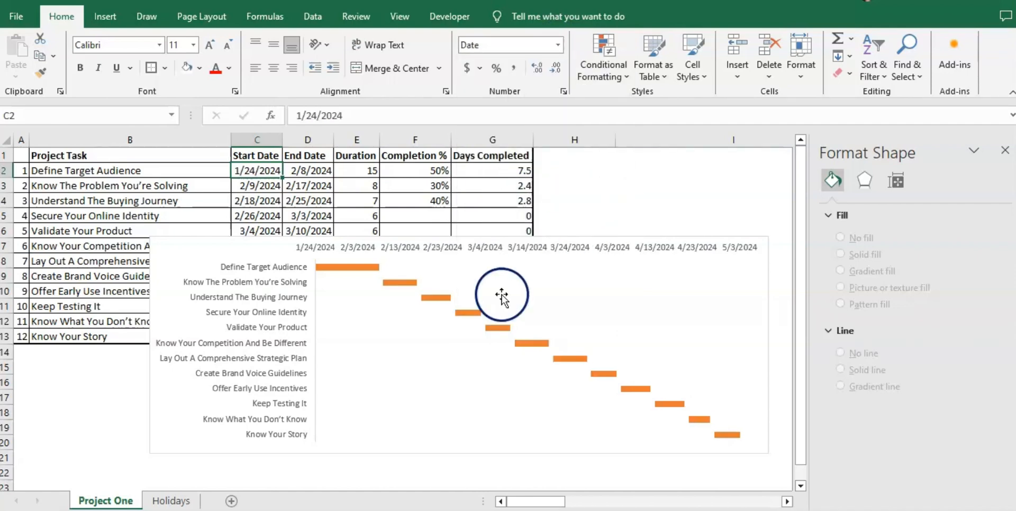
pyautogui.click(382, 352)
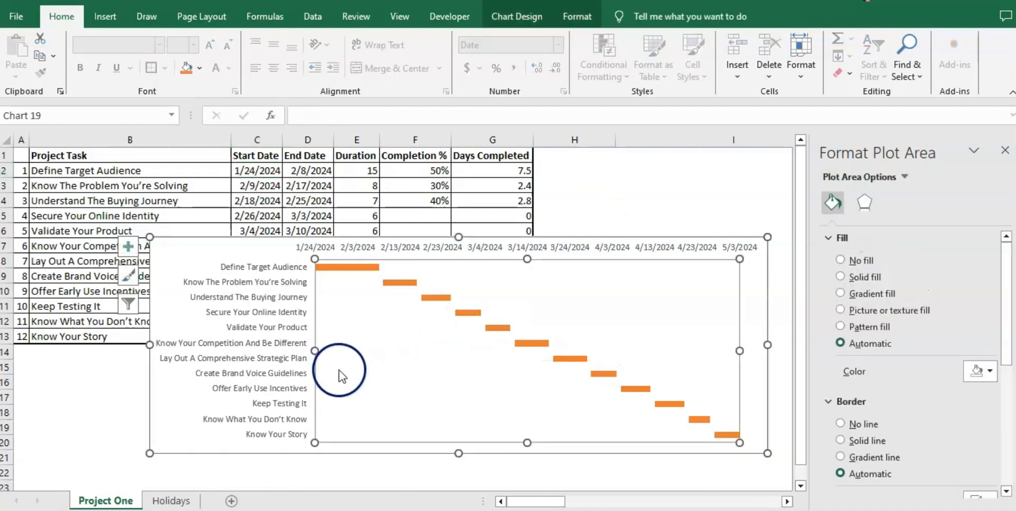
pyautogui.click(340, 373)
pyautogui.moveTo(364, 366)
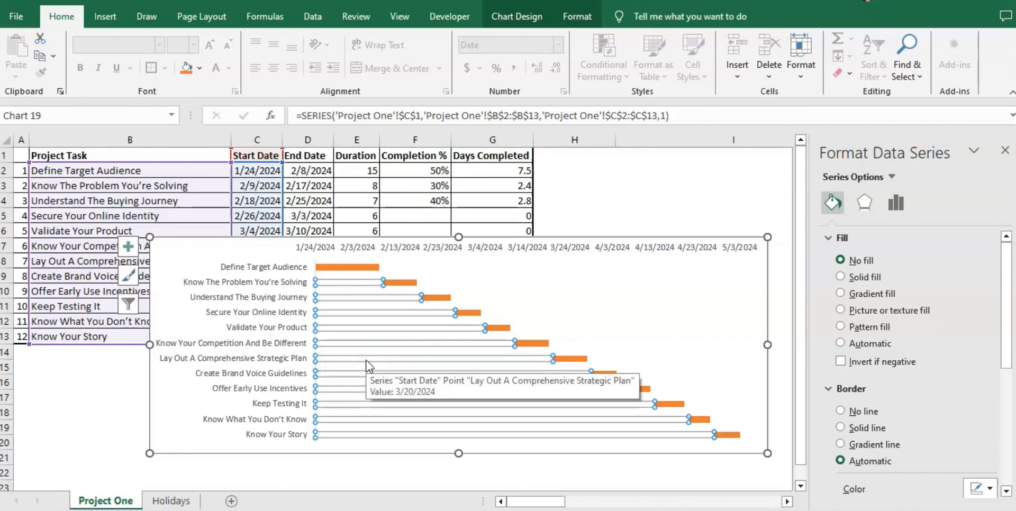
pyautogui.click(115, 426)
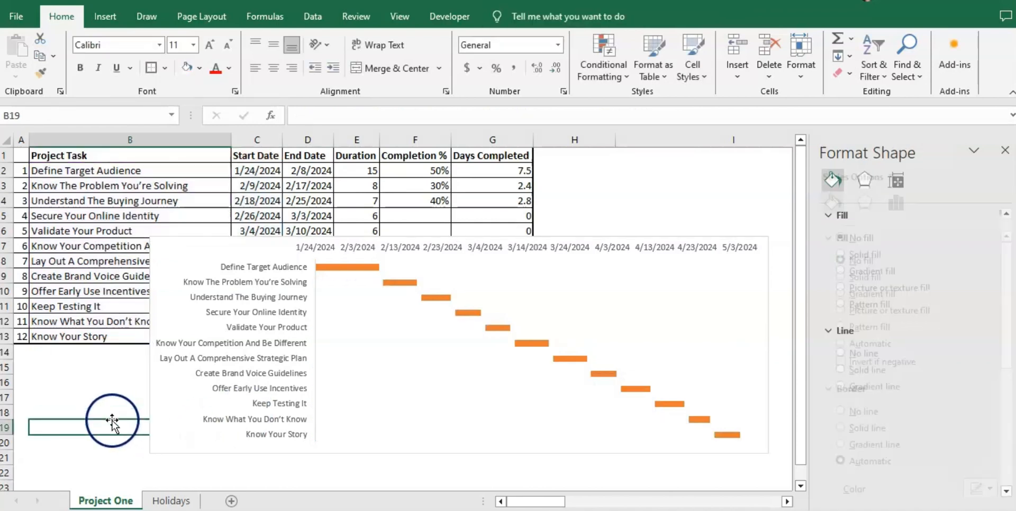
# - Select the invisible Start Date series, close its formatting pane, and add error bars to the series
pyautogui.click(352, 324)
pyautogui.click(350, 320)
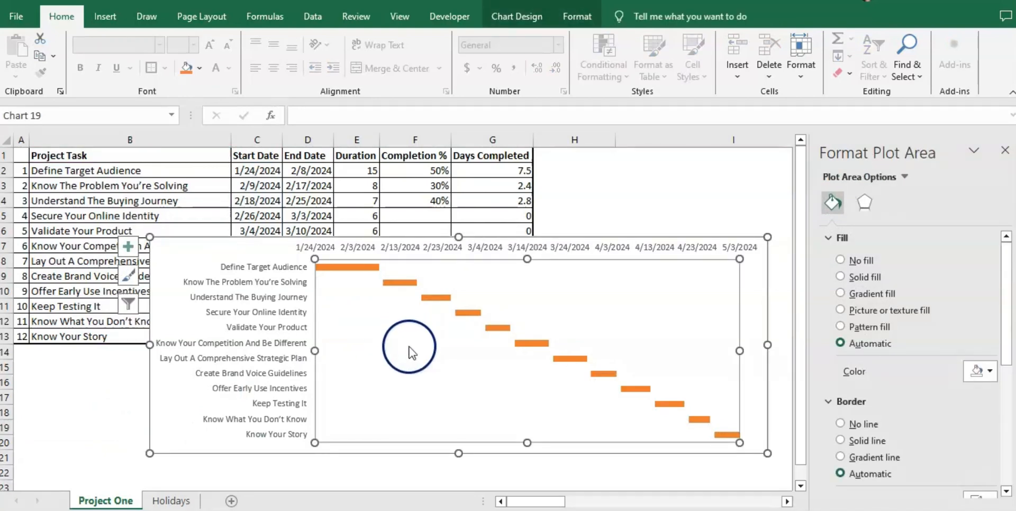
pyautogui.click(409, 349)
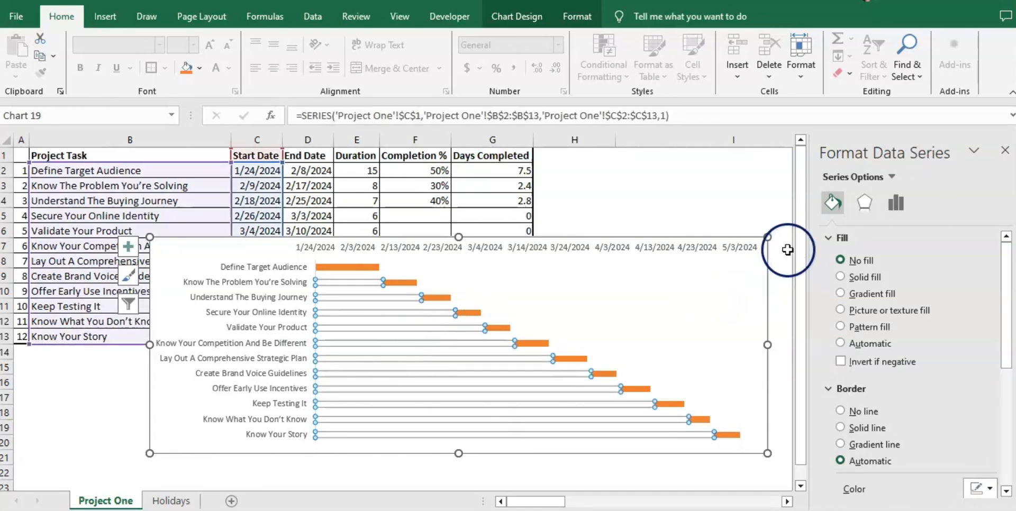
pyautogui.click(1009, 153)
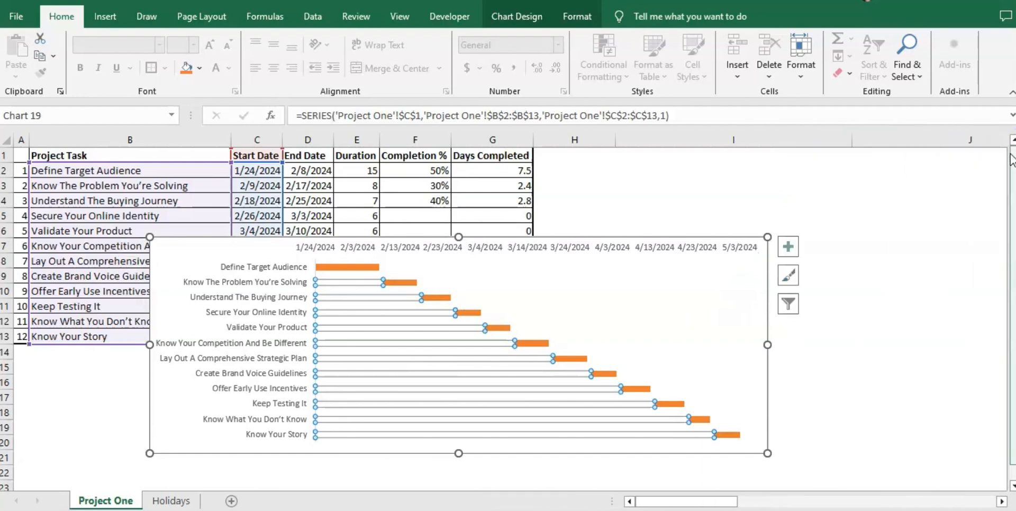
pyautogui.click(788, 248)
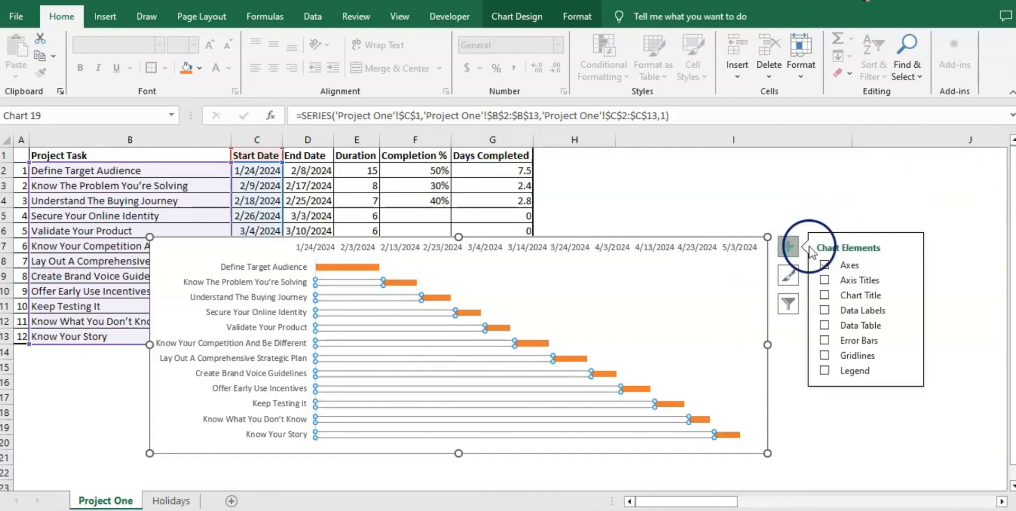
pyautogui.click(826, 341)
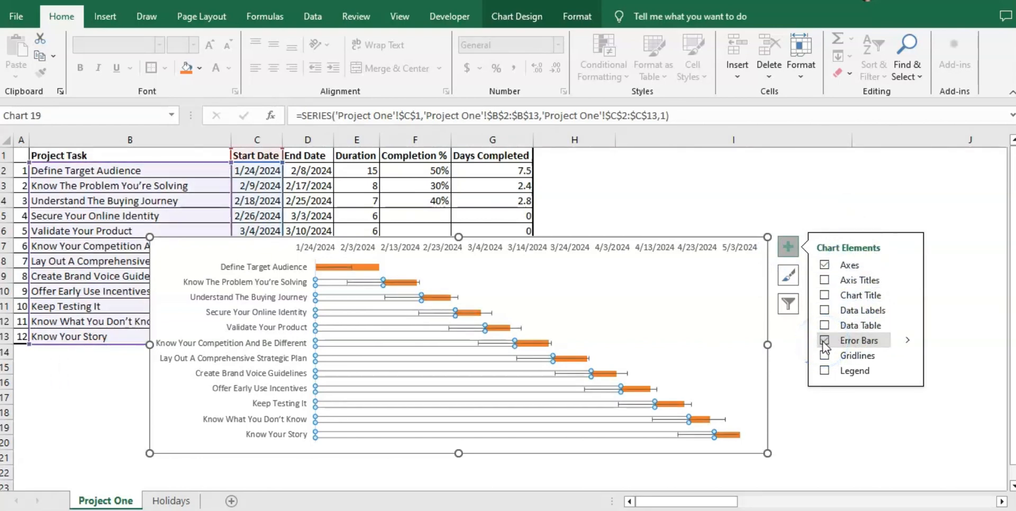
# - Set the horizontal error bars to the Plus direction with the No Cap end style
pyautogui.click(908, 341)
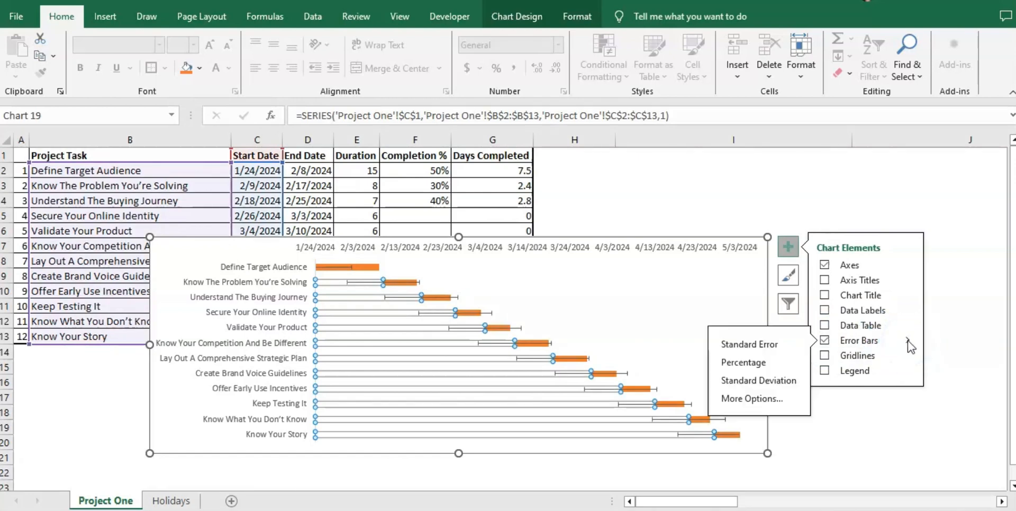
pyautogui.click(764, 401)
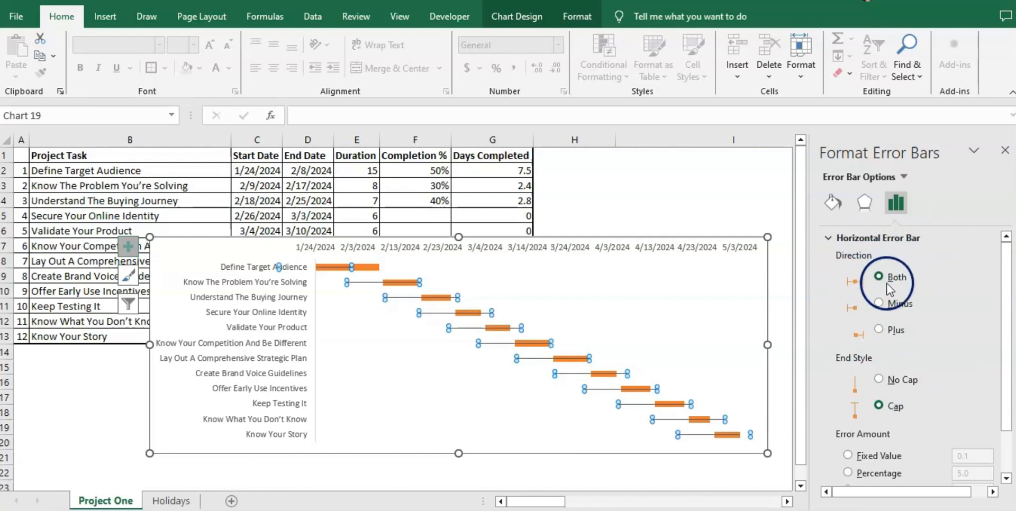
pyautogui.click(879, 330)
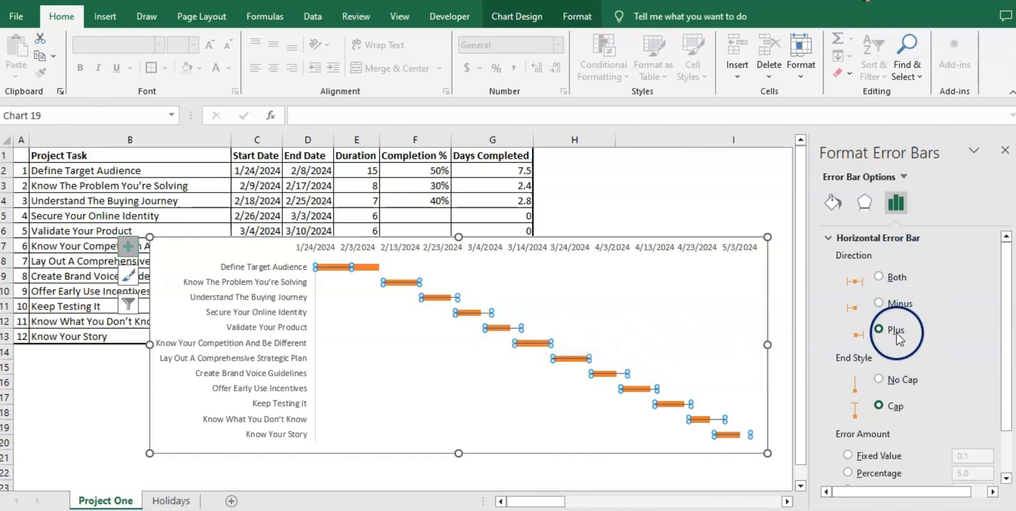
pyautogui.click(879, 380)
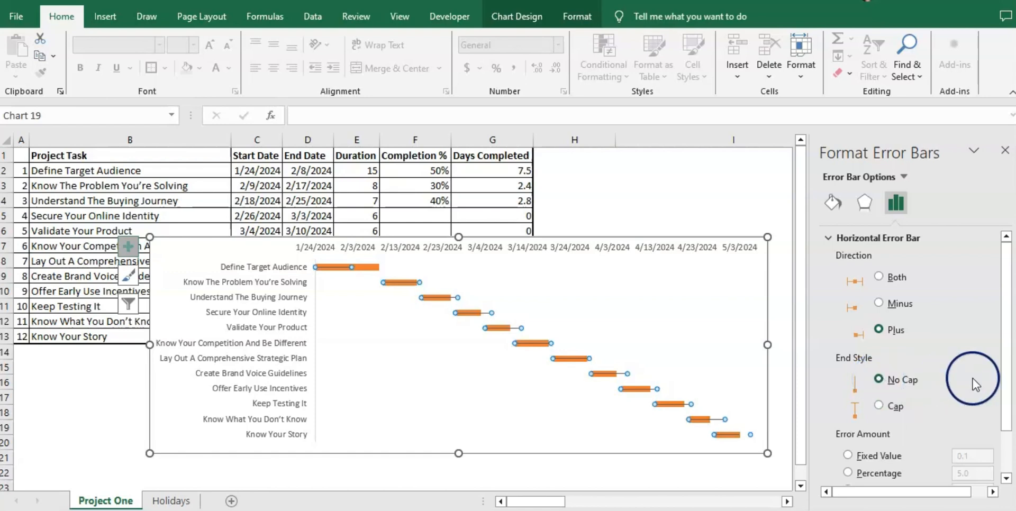
# - Give the error bars a custom error amount, using the Days Completed range G2:G13 as the positive error values
pyautogui.moveTo(1004, 347); pyautogui.dragTo(991, 444)
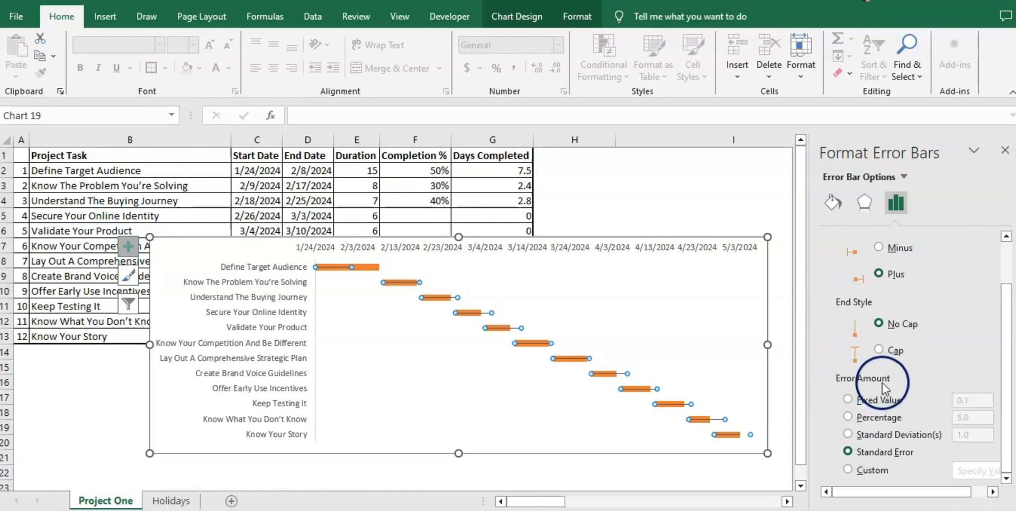
pyautogui.click(847, 470)
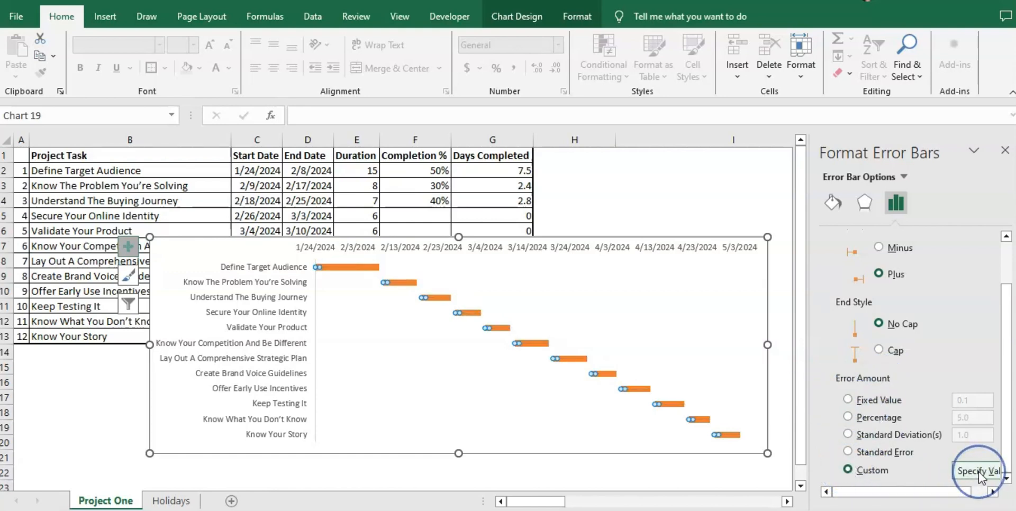
pyautogui.click(979, 471)
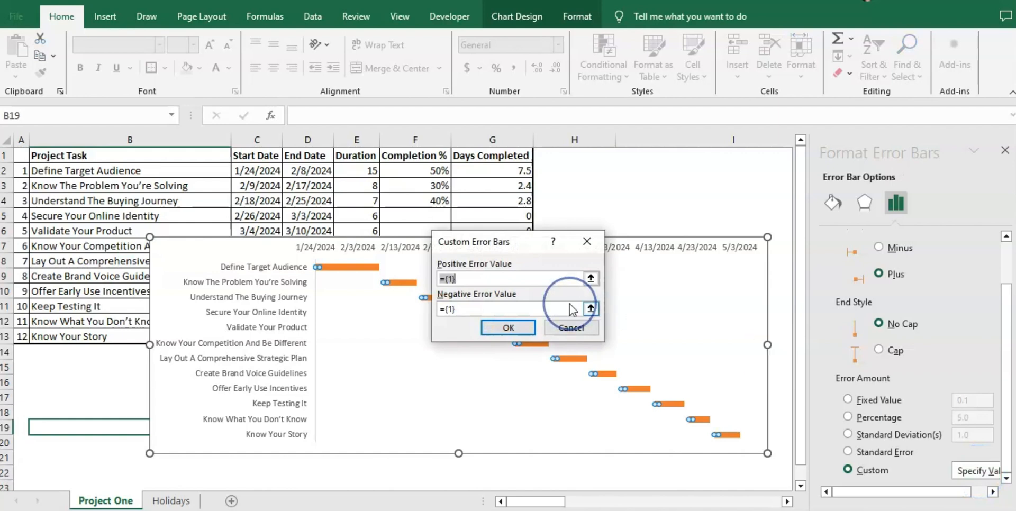
pyautogui.click(464, 277)
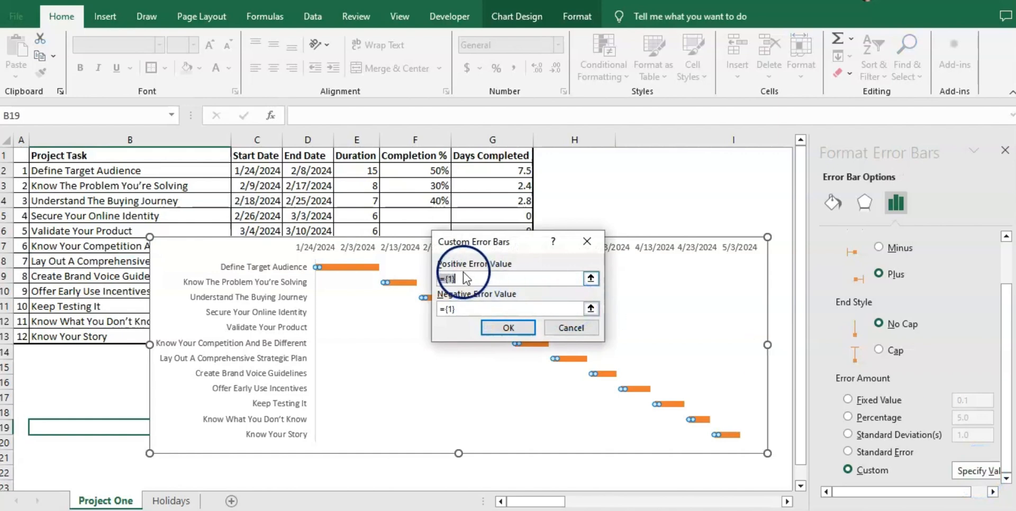
pyautogui.click(590, 279)
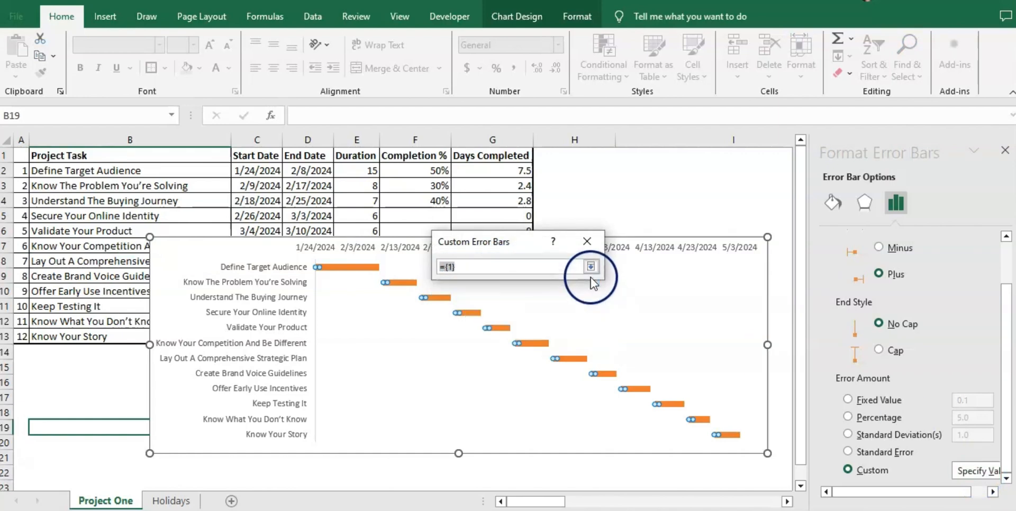
pyautogui.click(477, 171)
pyautogui.moveTo(478, 171); pyautogui.dragTo(462, 335)
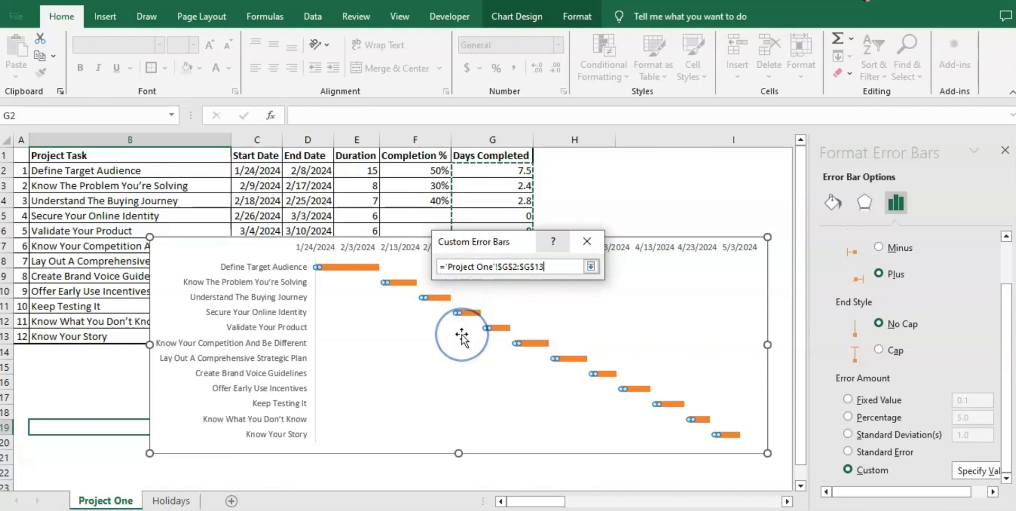
pyautogui.click(498, 329)
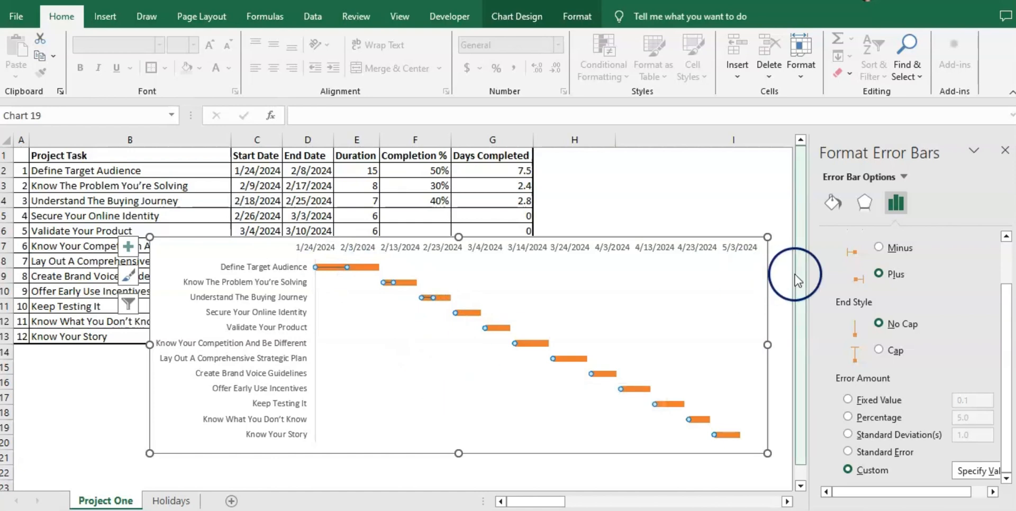
# - Format the error bars as a solid line in the standard Green color
pyautogui.click(830, 203)
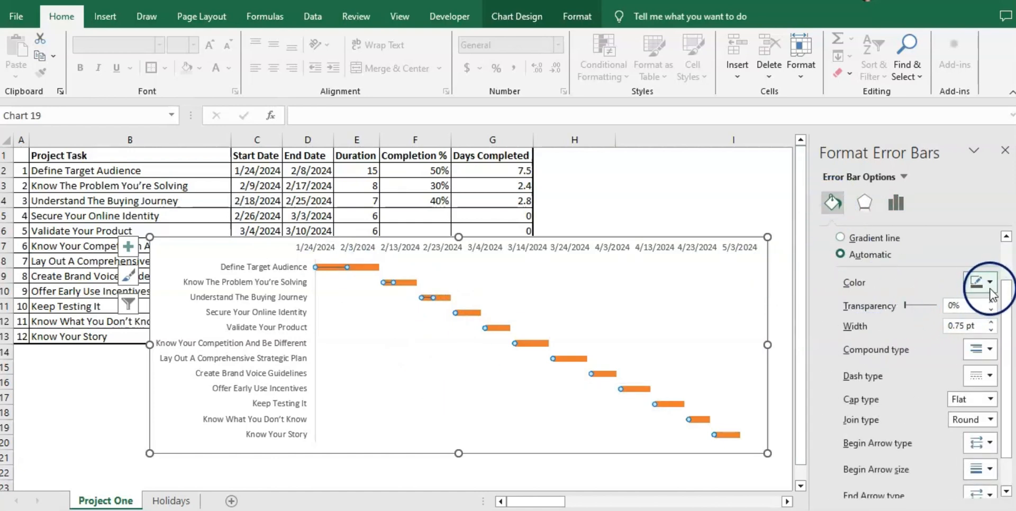
pyautogui.scroll(2, 1010, 307)
pyautogui.click(840, 277)
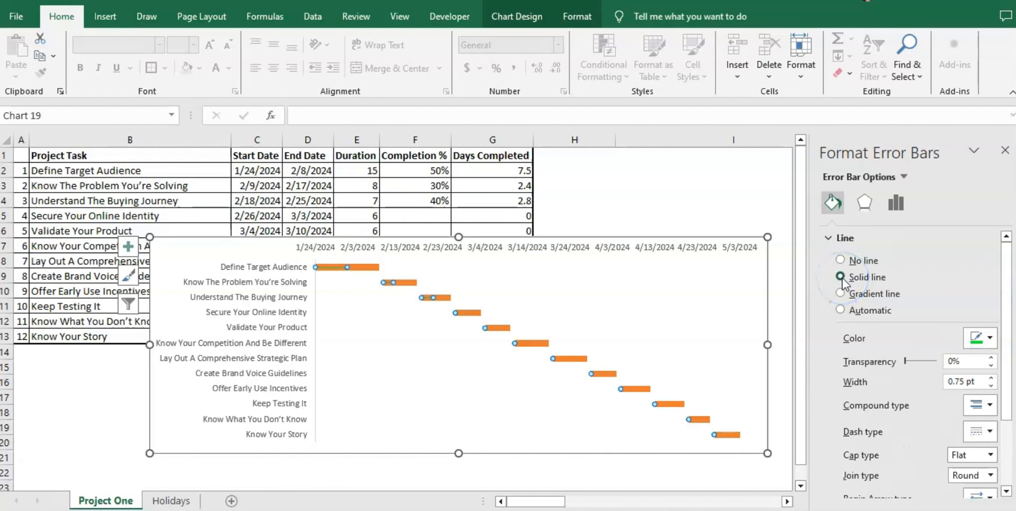
pyautogui.click(988, 340)
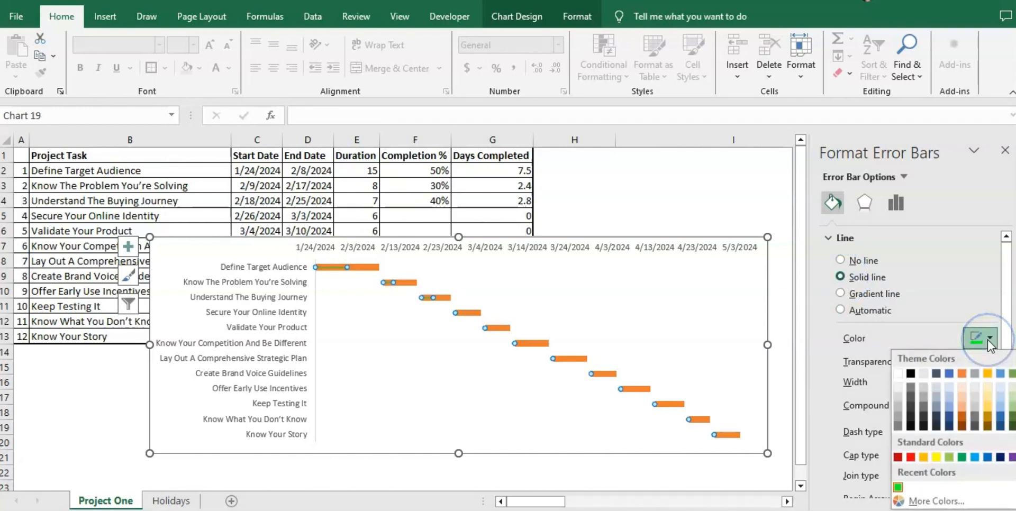
pyautogui.click(961, 457)
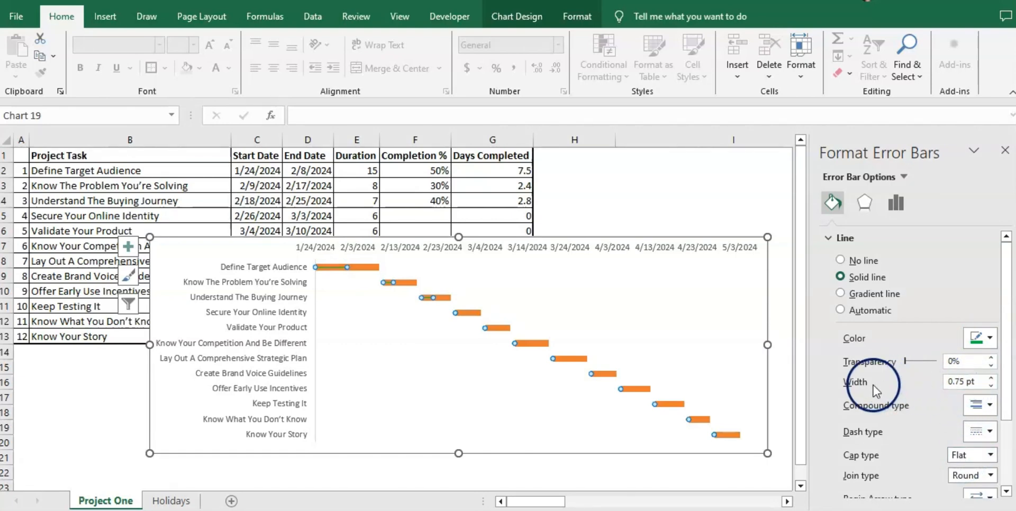
# - Set the error bars' line width to 6.5 pt and deselect the chart
pyautogui.click(969, 382)
pyautogui.click(992, 378)
pyautogui.click(992, 378)
pyautogui.click(992, 378)
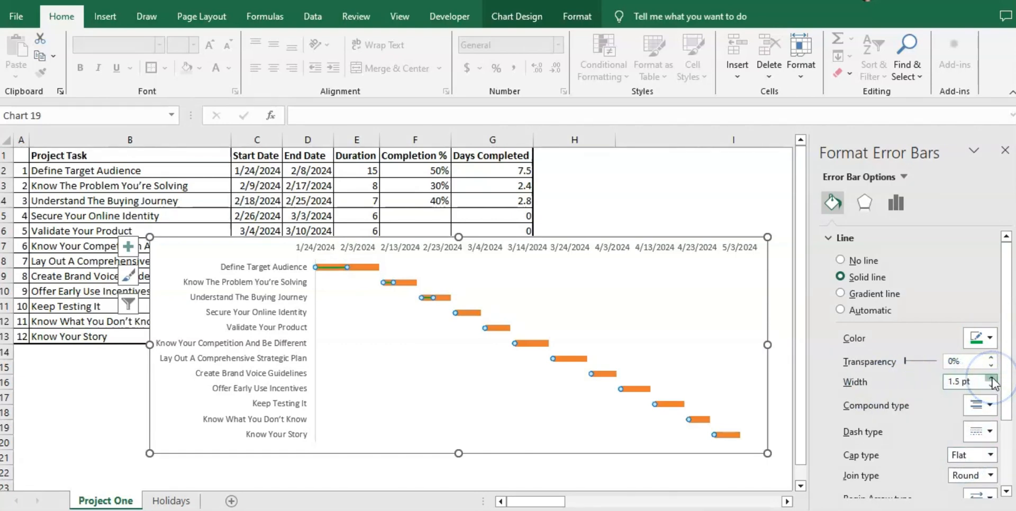
pyautogui.click(992, 378)
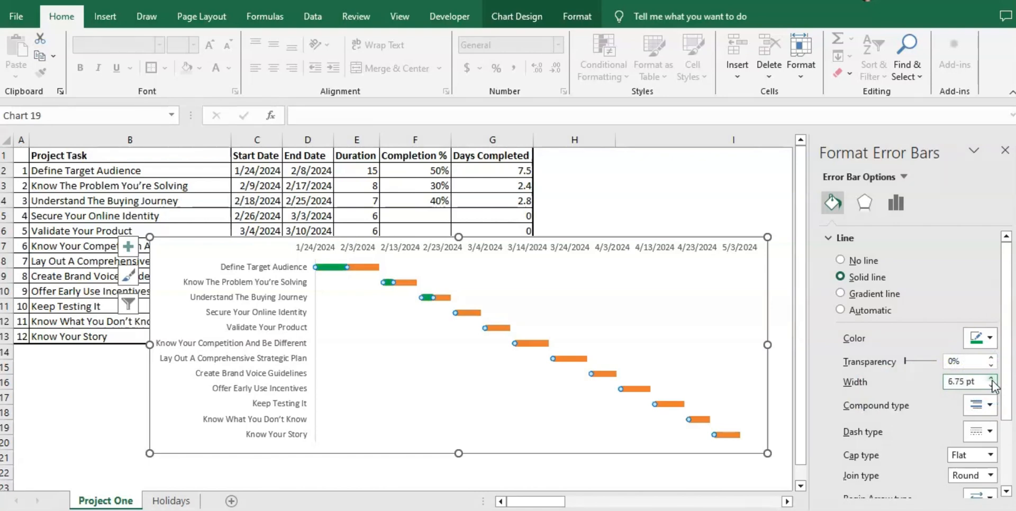
pyautogui.click(991, 385)
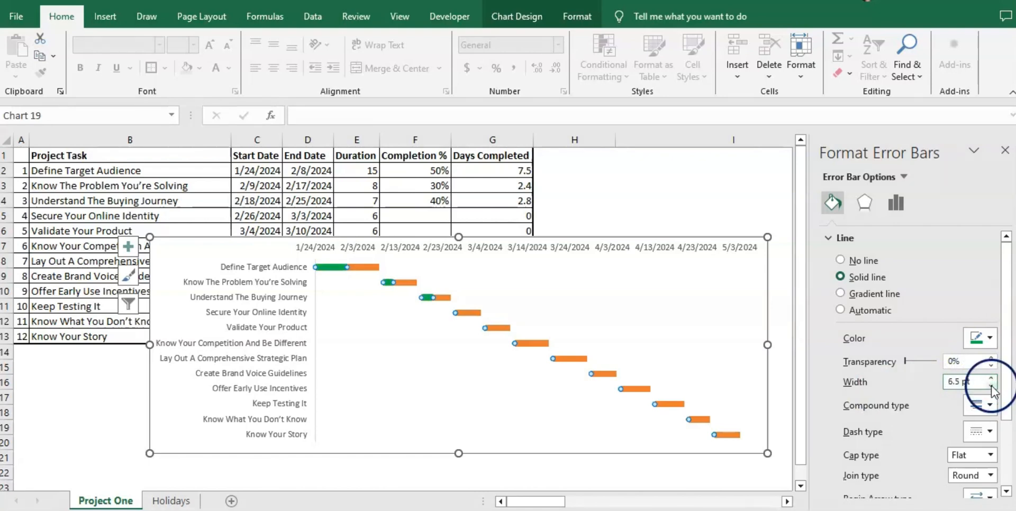
pyautogui.click(528, 470)
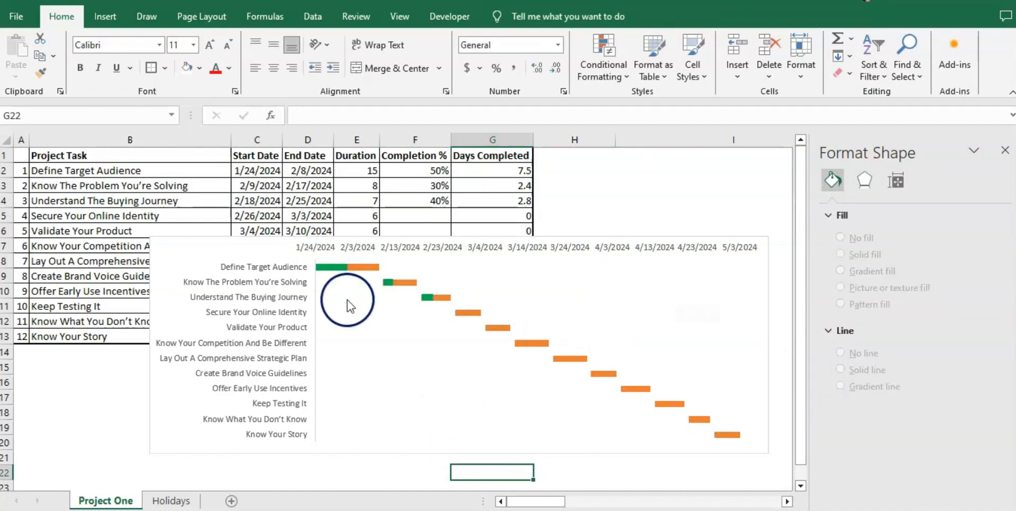
# - Add a chart title to the Gantt chart and change its text to "Project Planner"
pyautogui.click(153, 253)
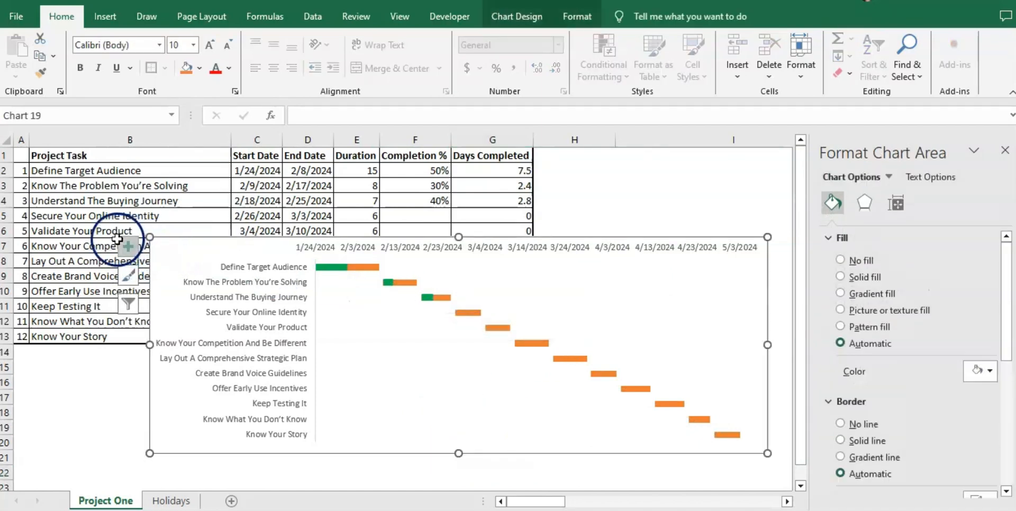
pyautogui.click(122, 250)
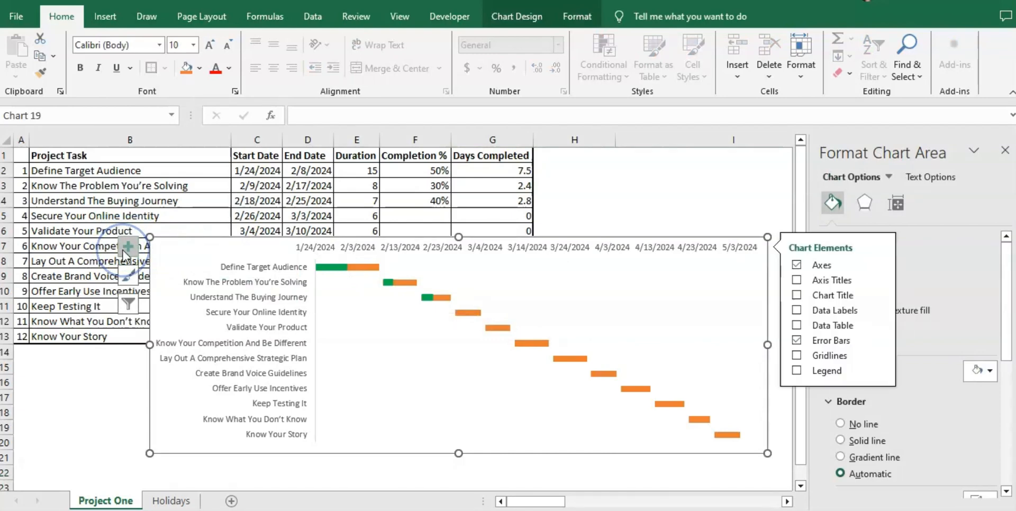
pyautogui.click(797, 295)
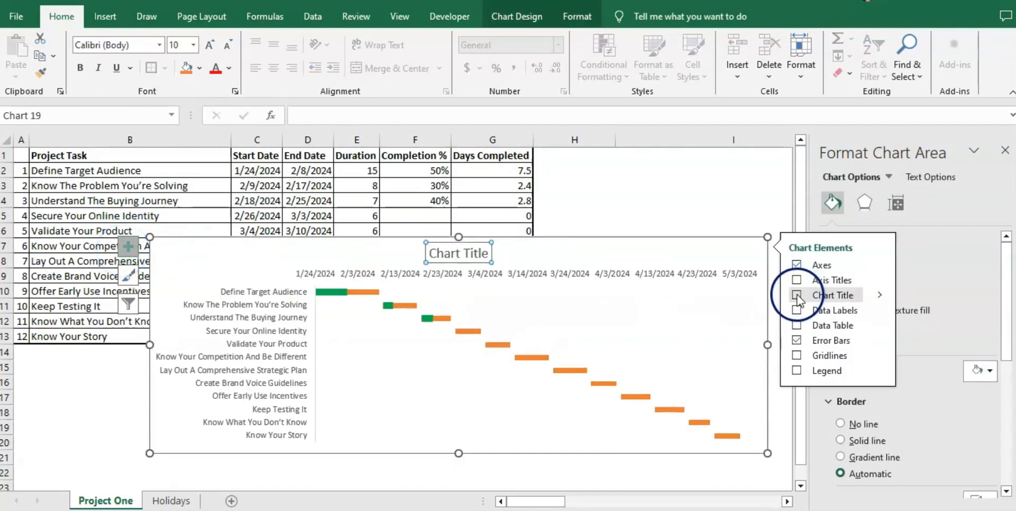
pyautogui.click(456, 254)
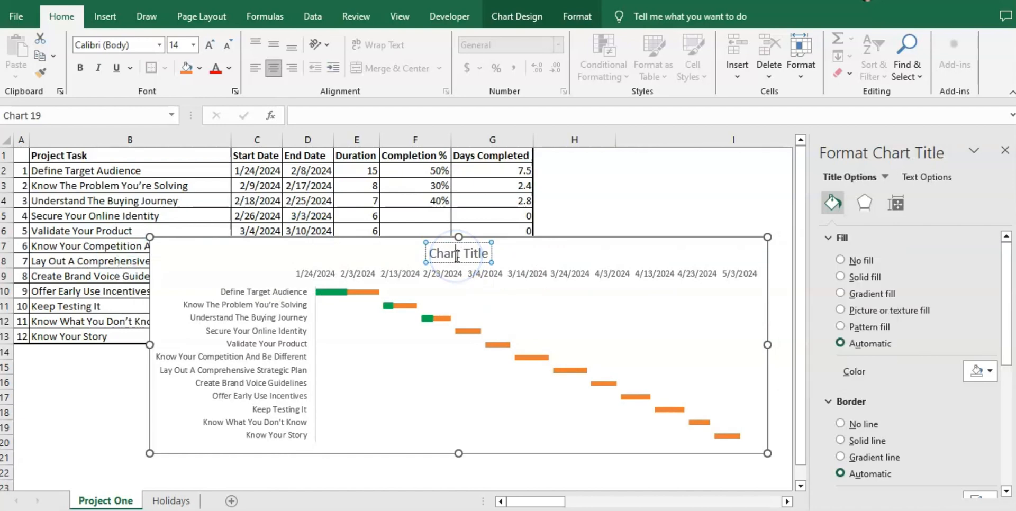
pyautogui.hotkey('ctrl', 'a')
pyautogui.write('Project')
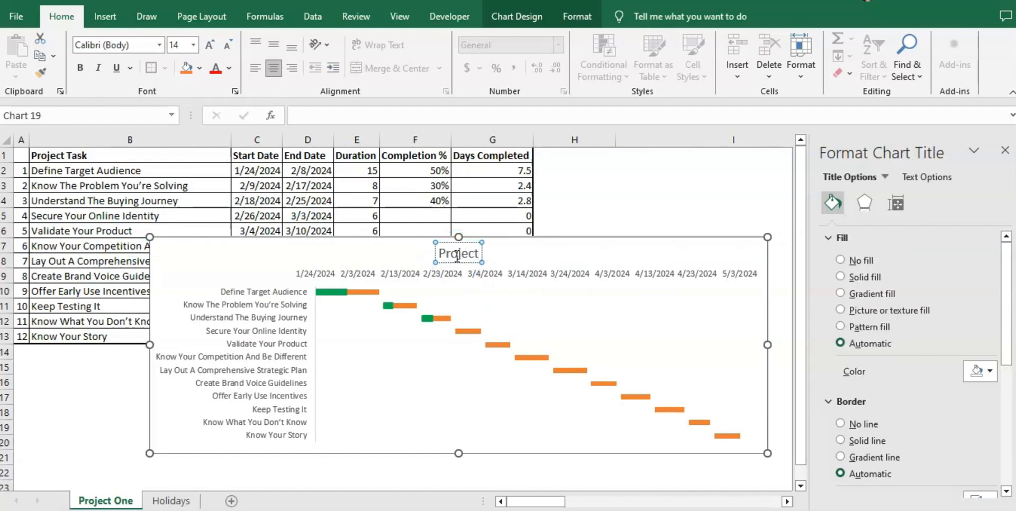
pyautogui.write(' Planner')
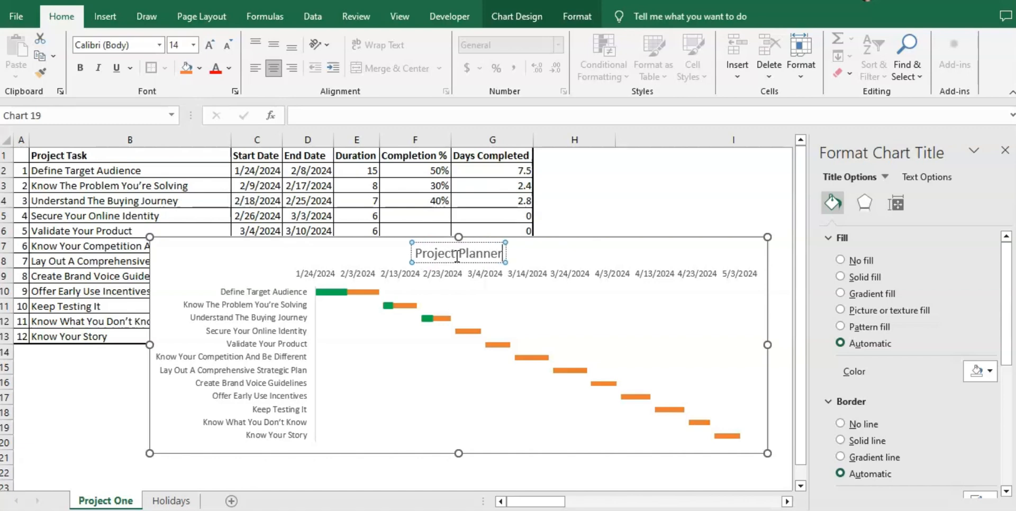
# - Make the chart taller by extending its upper and lower edges, and move it down to uncover the first task rows
pyautogui.click(192, 249)
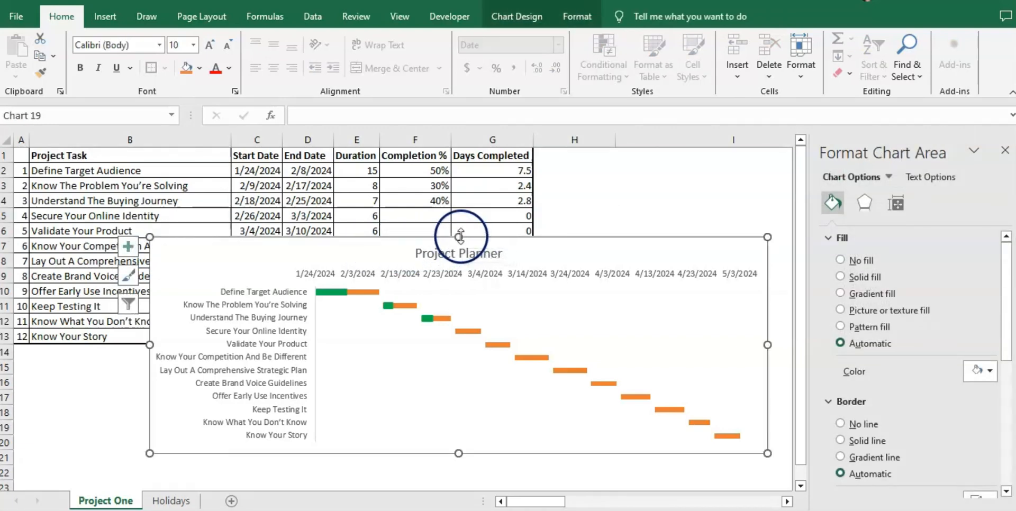
pyautogui.moveTo(458, 238); pyautogui.dragTo(463, 185)
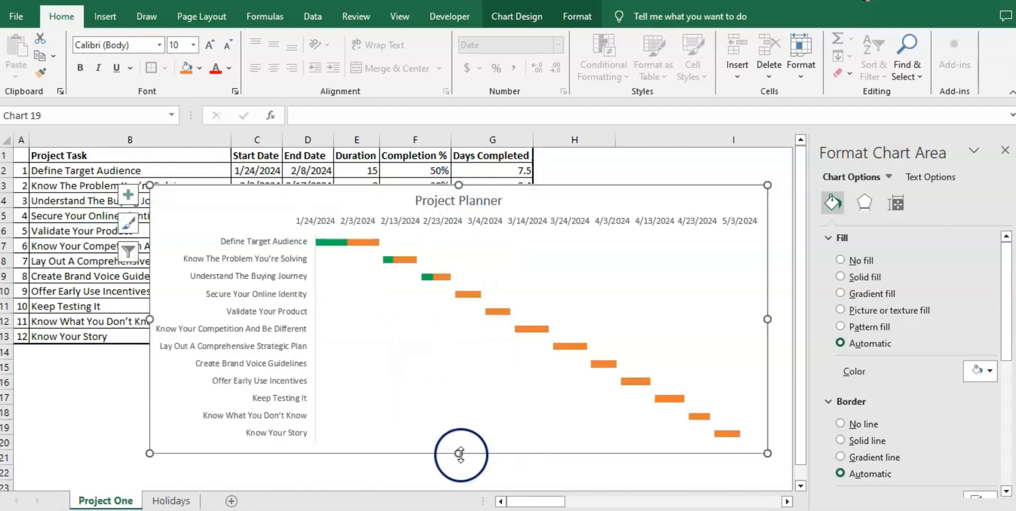
pyautogui.moveTo(459, 456); pyautogui.dragTo(460, 472)
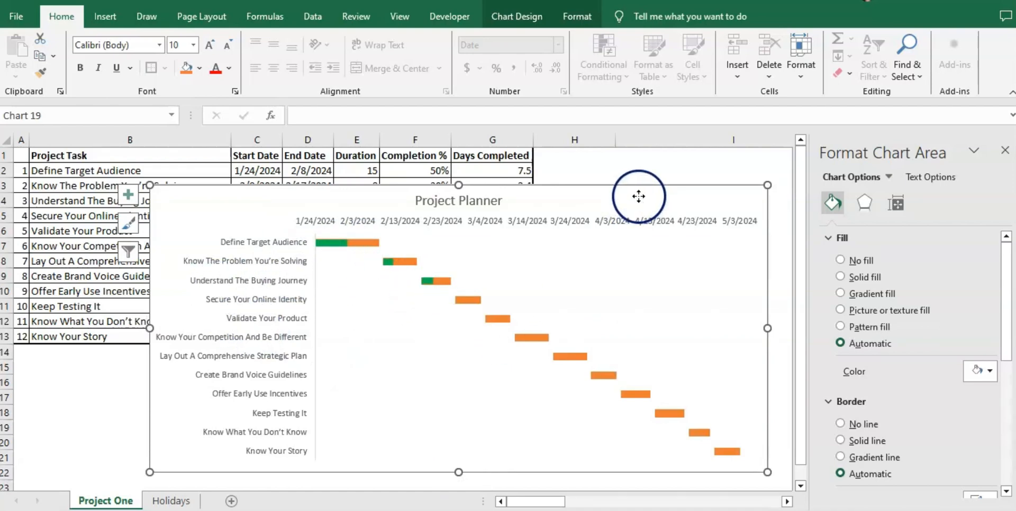
pyautogui.moveTo(645, 195); pyautogui.dragTo(634, 246)
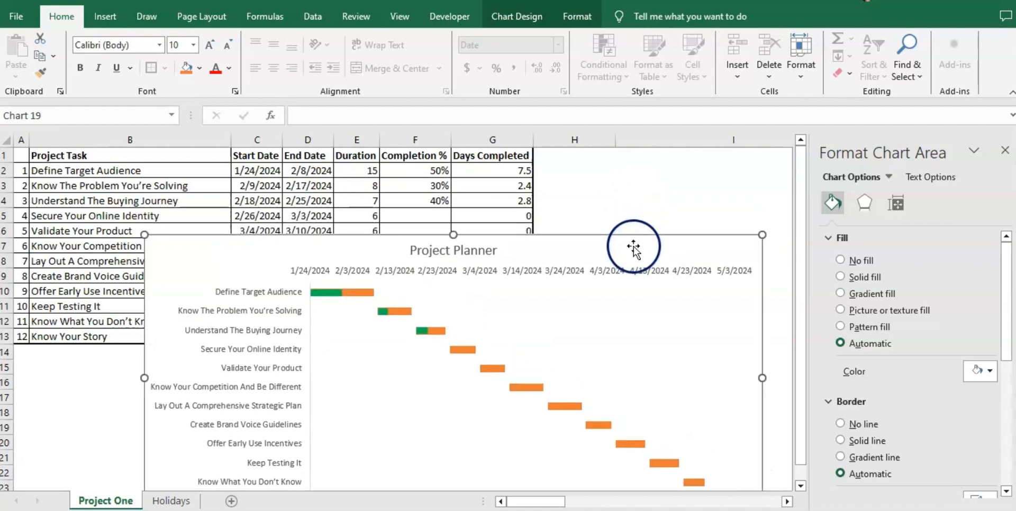
# - Set the completion percentage of Define Target Audience in F2 to 90% and select the chart area
pyautogui.click(435, 168)
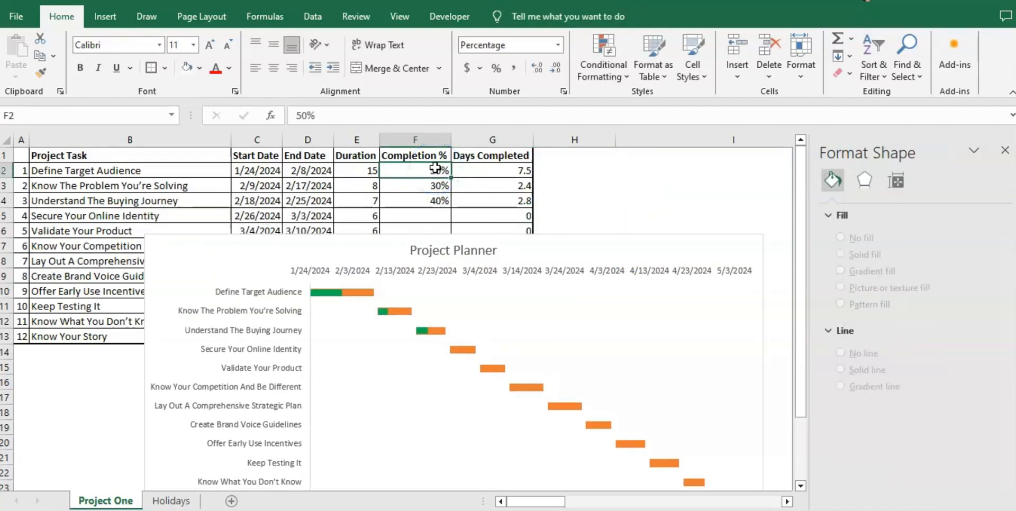
pyautogui.write('9')
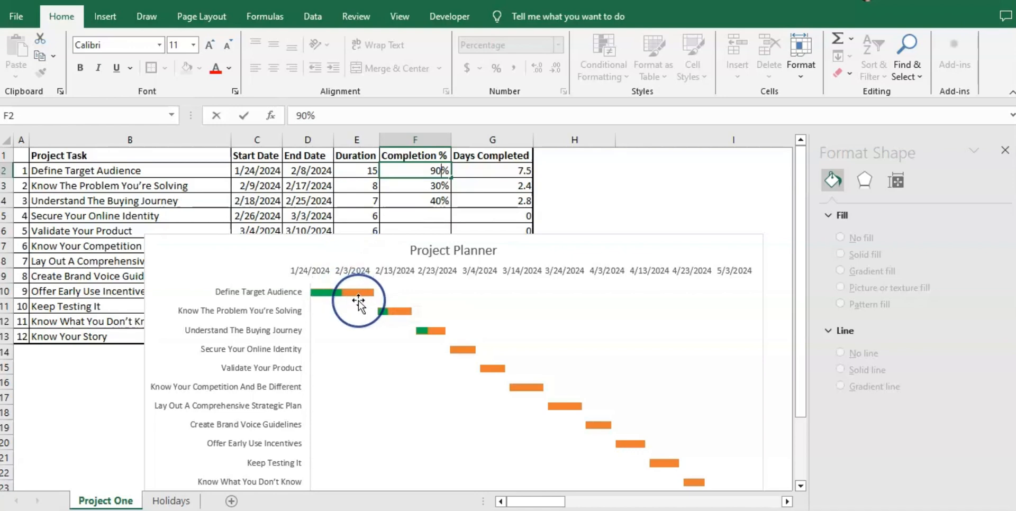
pyautogui.press('Return')
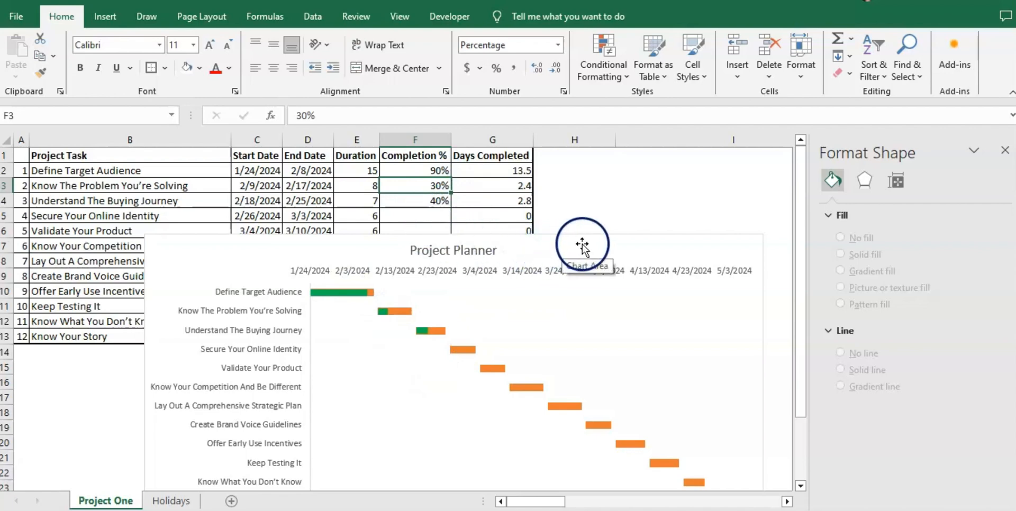
pyautogui.click(158, 252)
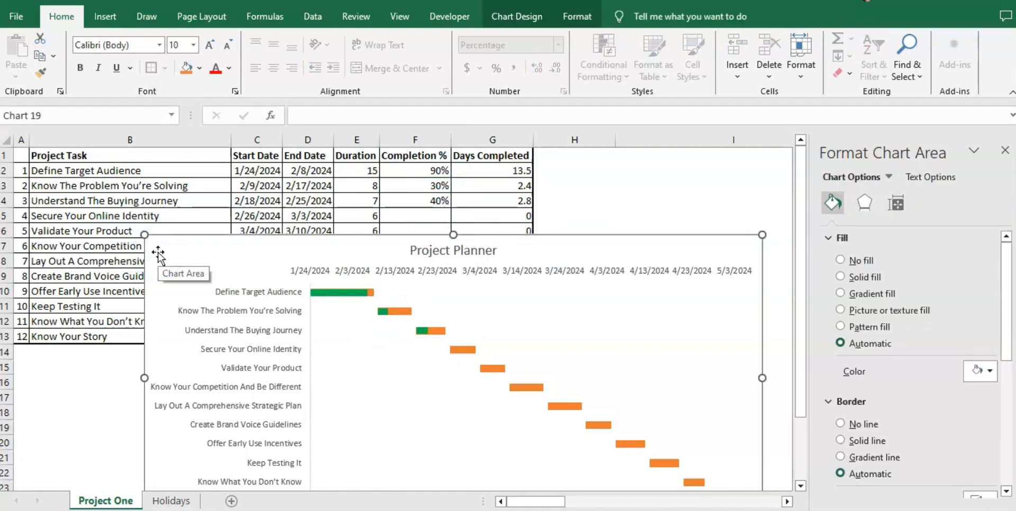